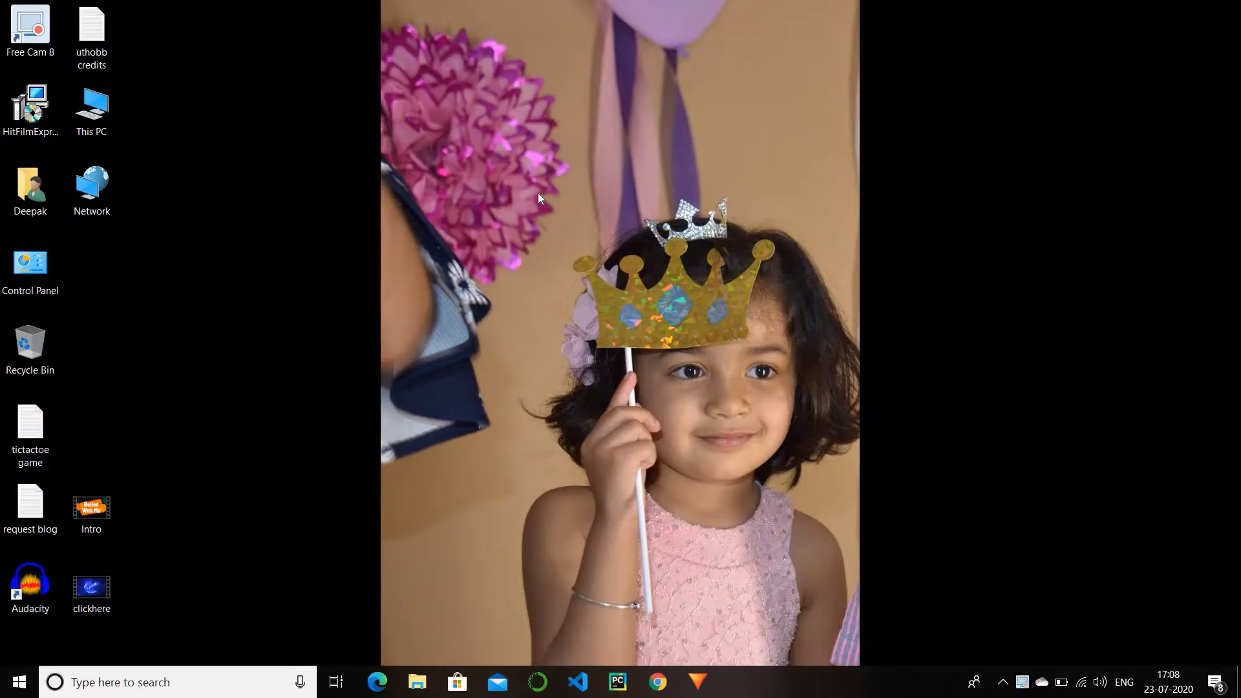
Launch Command Prompt from Run and run ipconfig, which reports it is not recognized
key(super+r)
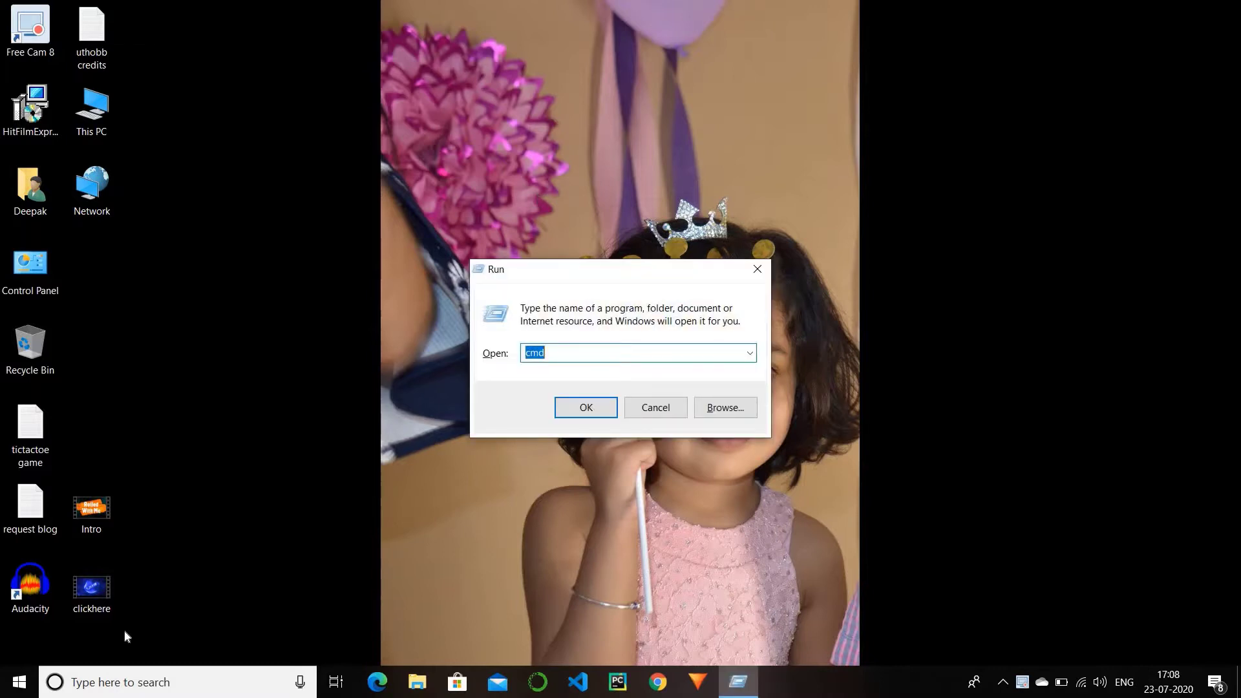
key(Return)
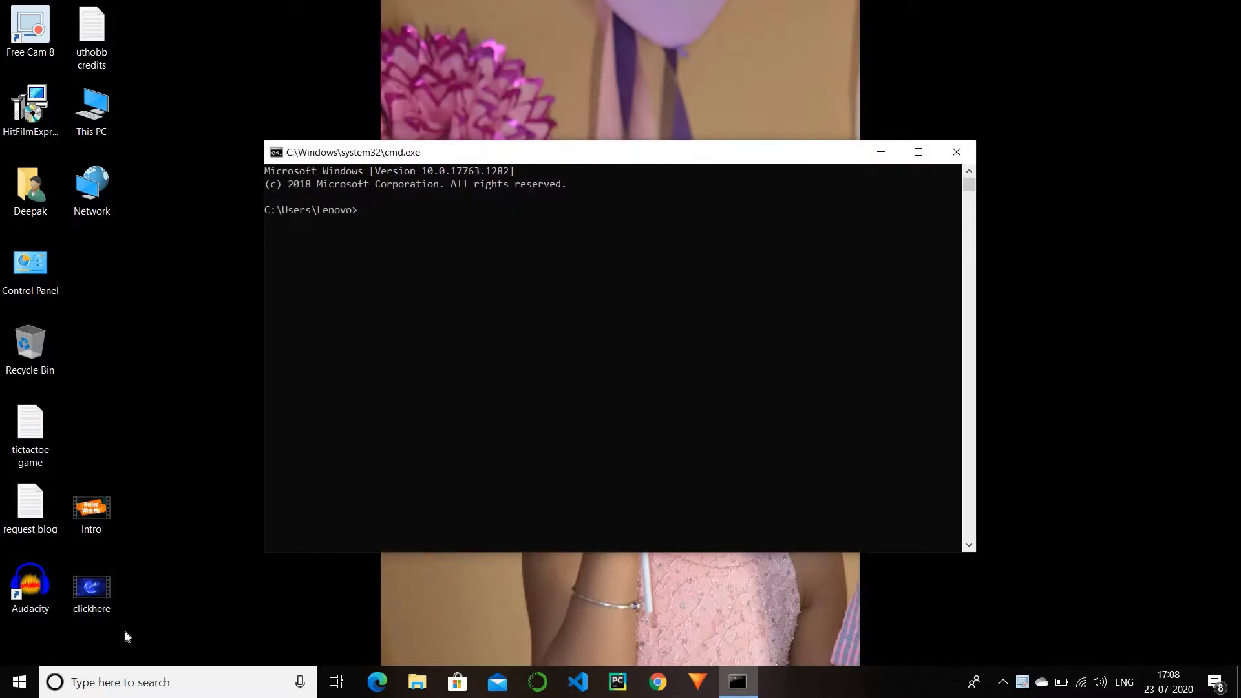
text(ipconfig)
key(Return)
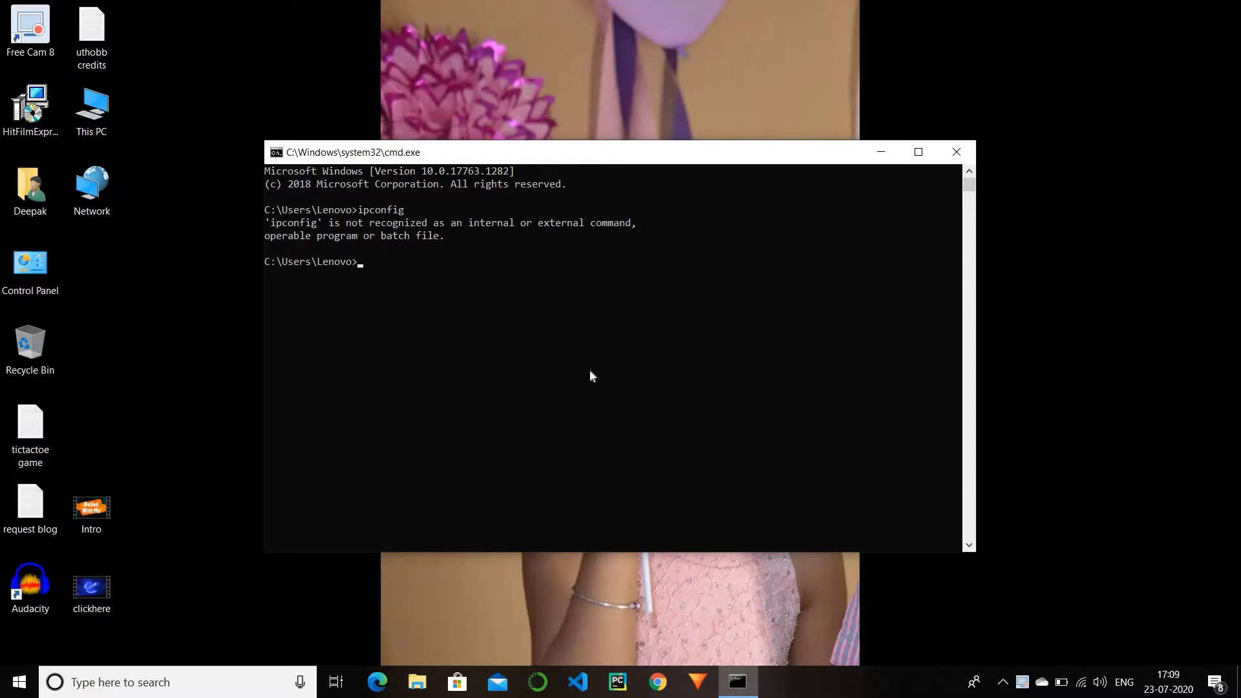
Browse in a maximized File Explorer from This PC through Local Disk (C:) and Windows to System32
click(880, 152)
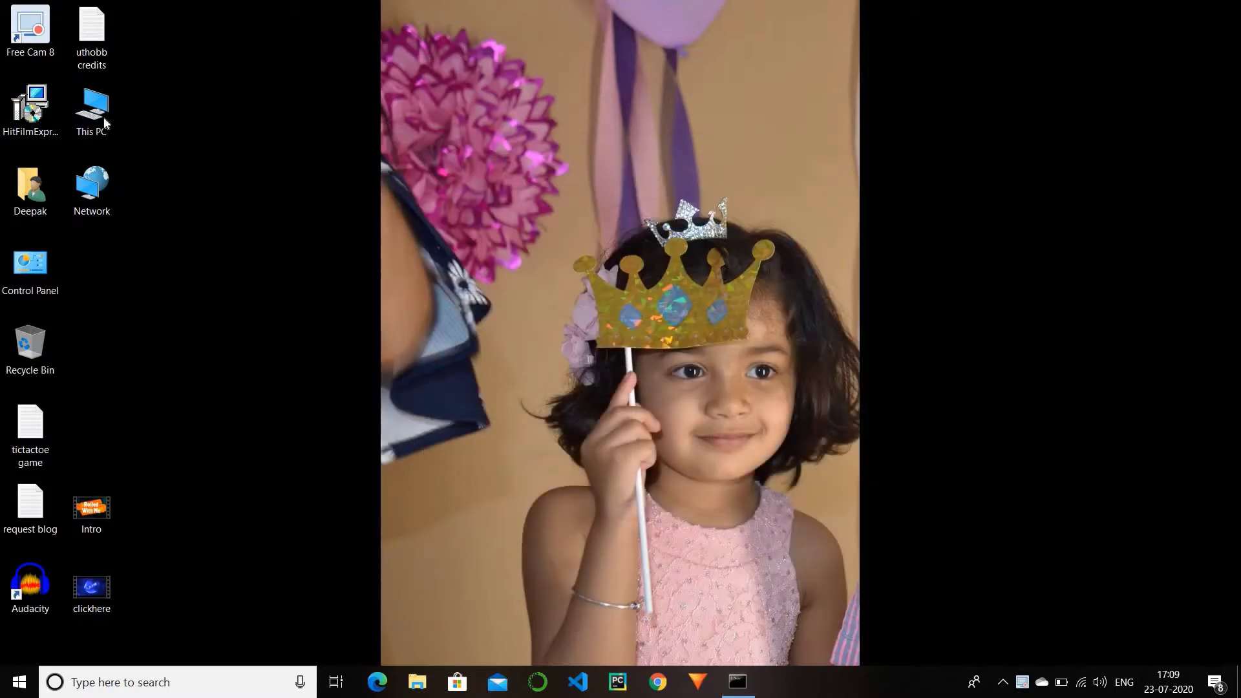
double_click(102, 115)
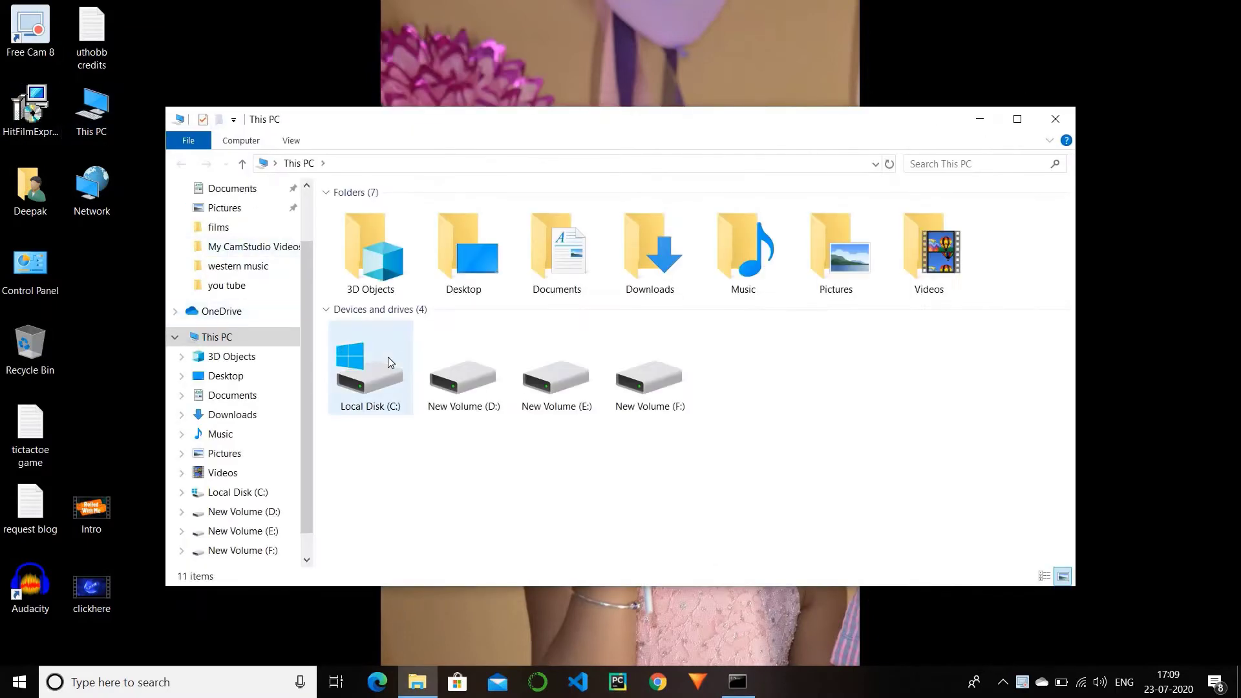
double_click(388, 356)
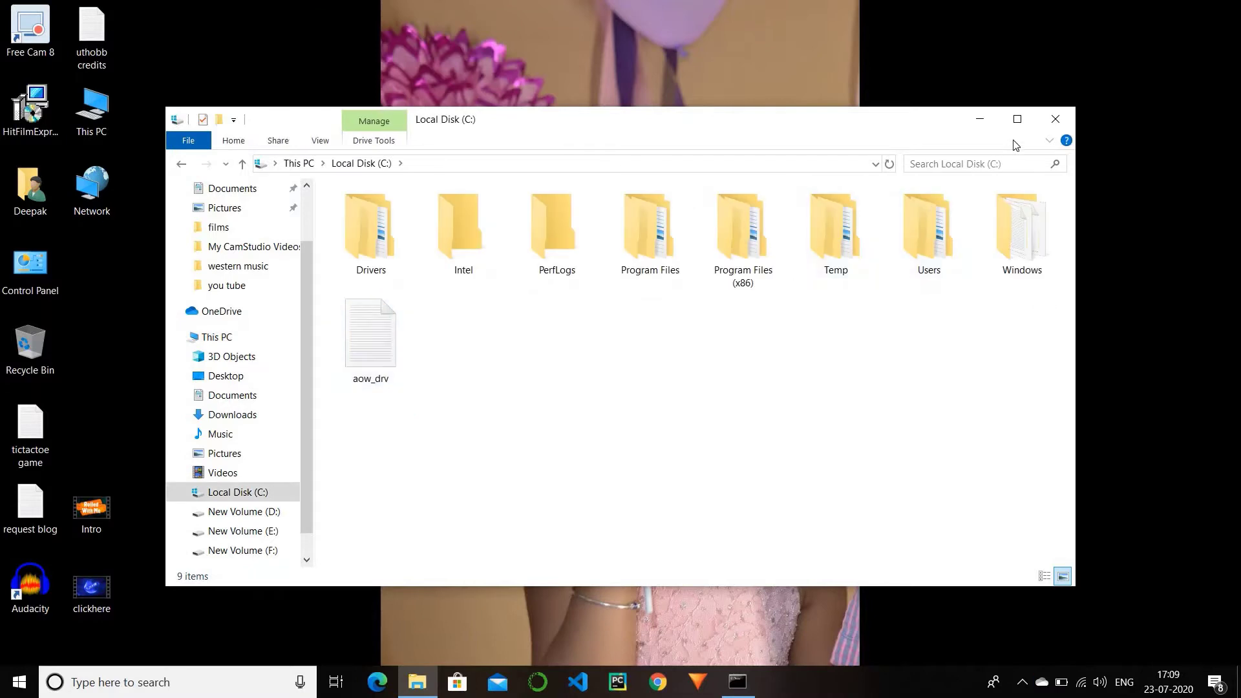
click(1017, 119)
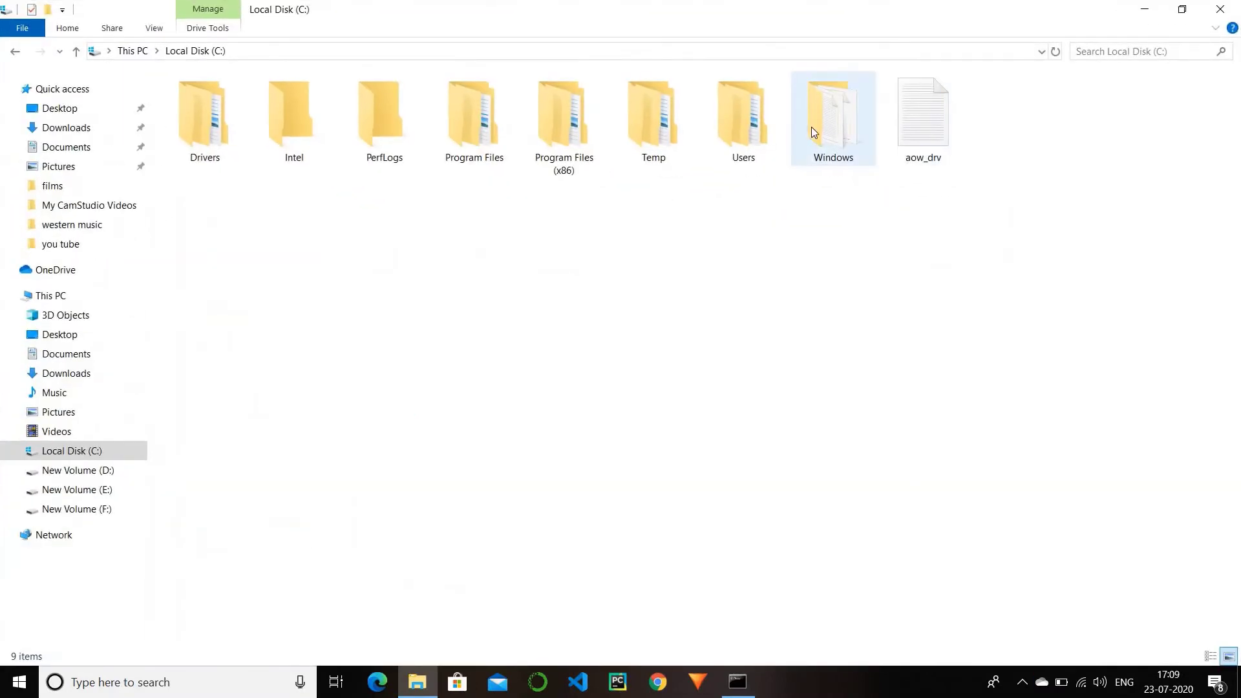
double_click(820, 127)
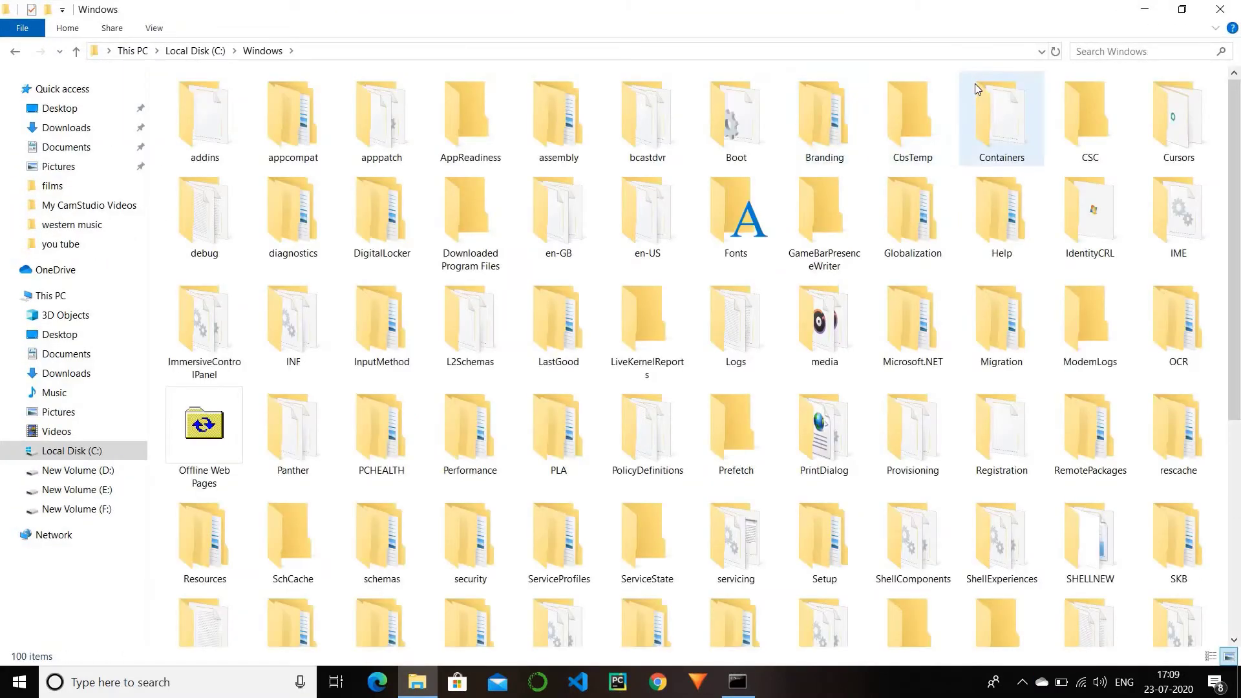
text(system)
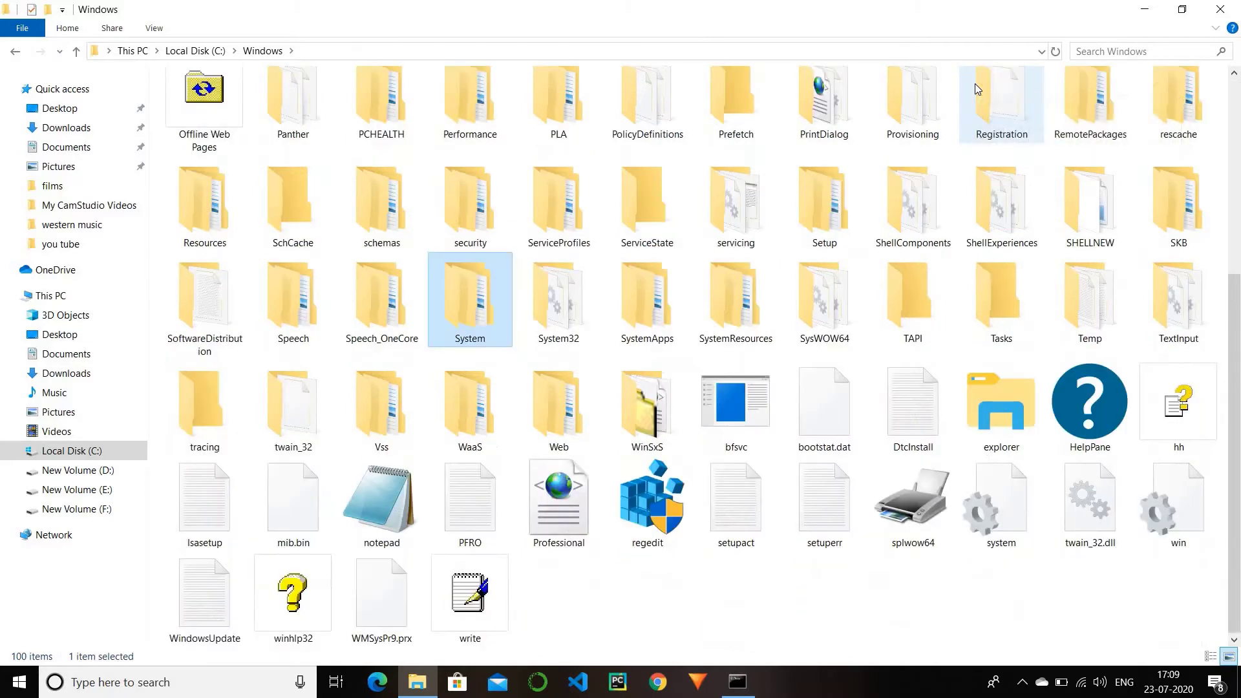
text(32)
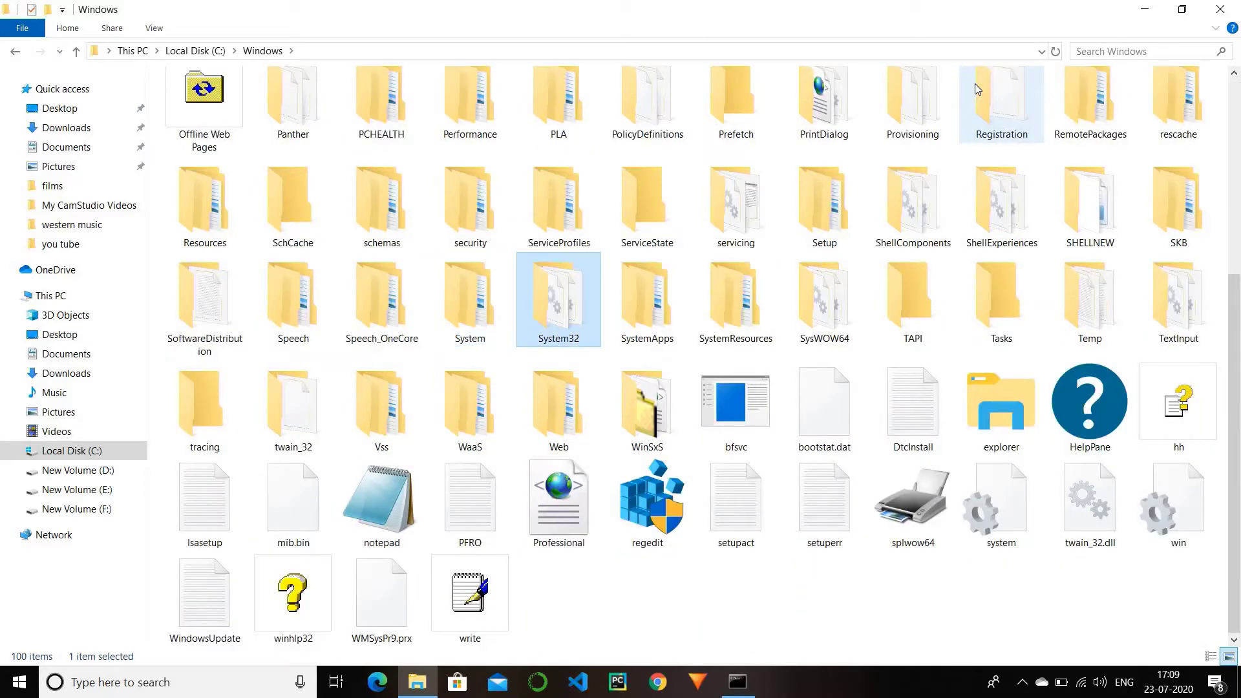
key(Return)
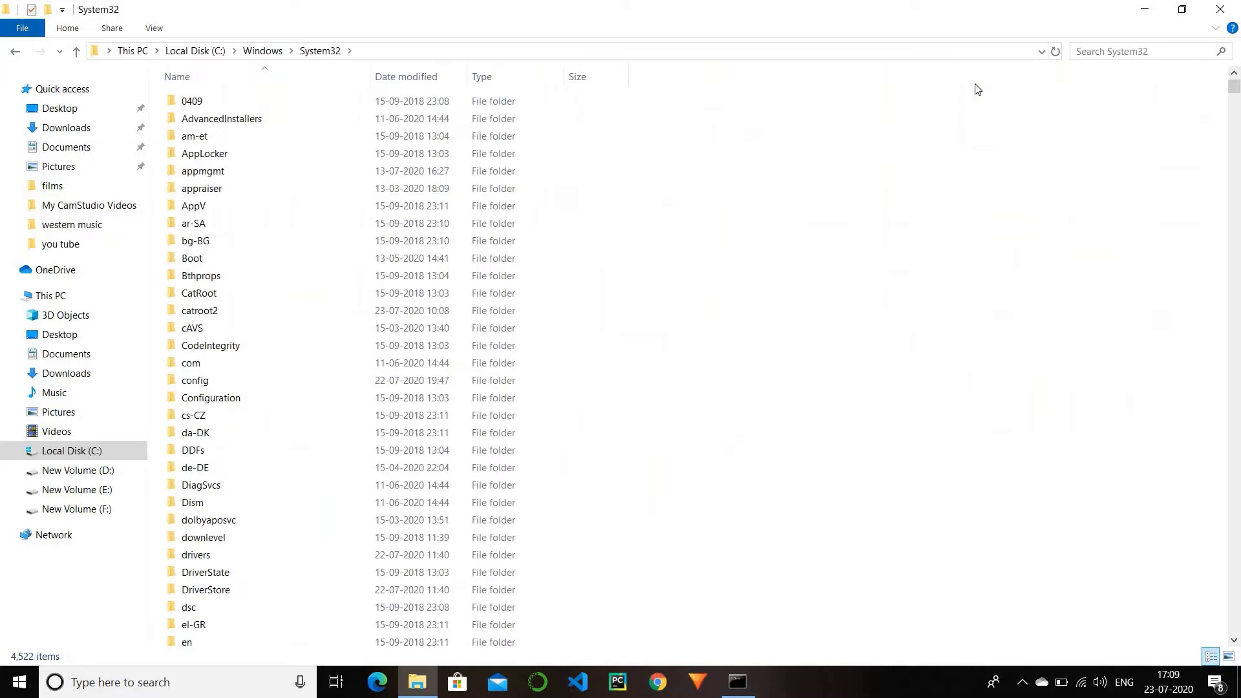
Search System32 for 'ipconf', return to the folder, select its full path, and minimize Explorer
click(1080, 54)
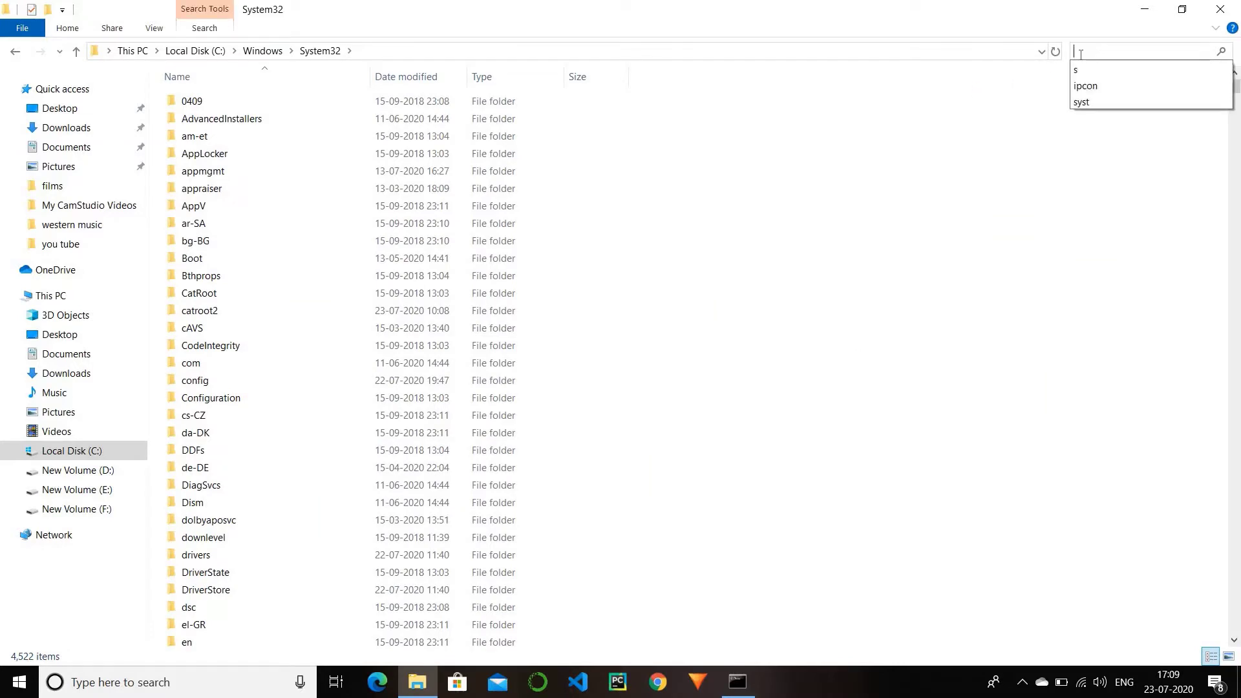
text(ipco)
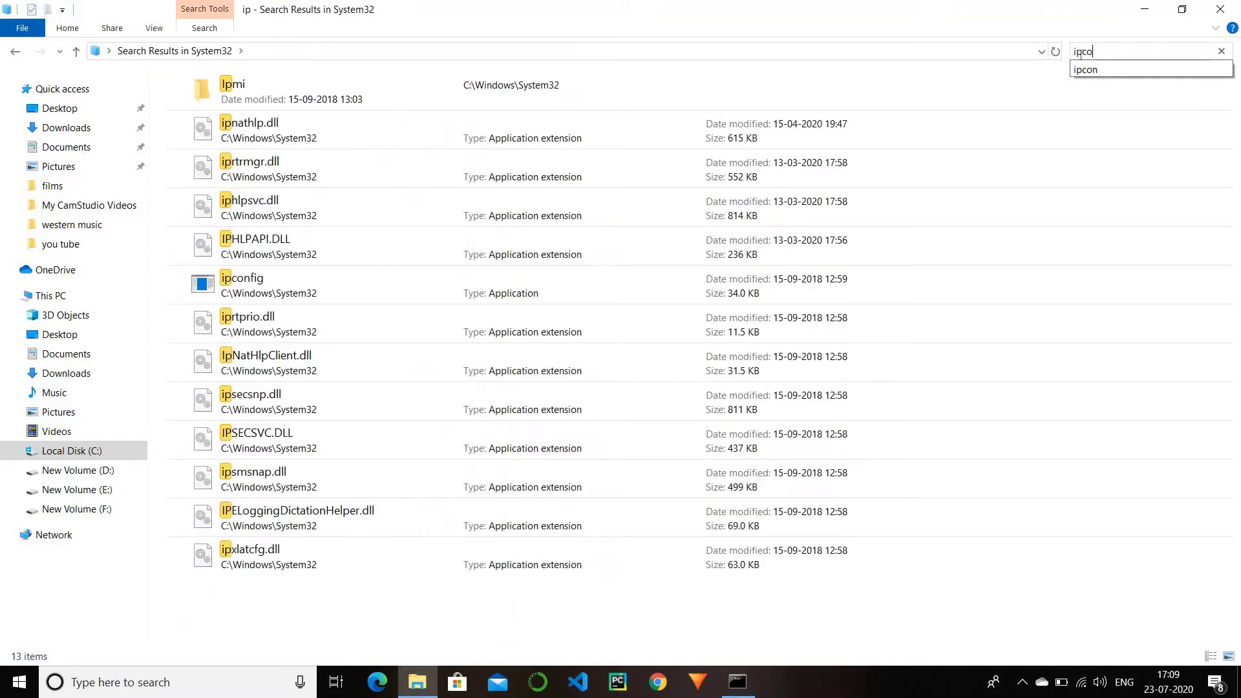
text(nf)
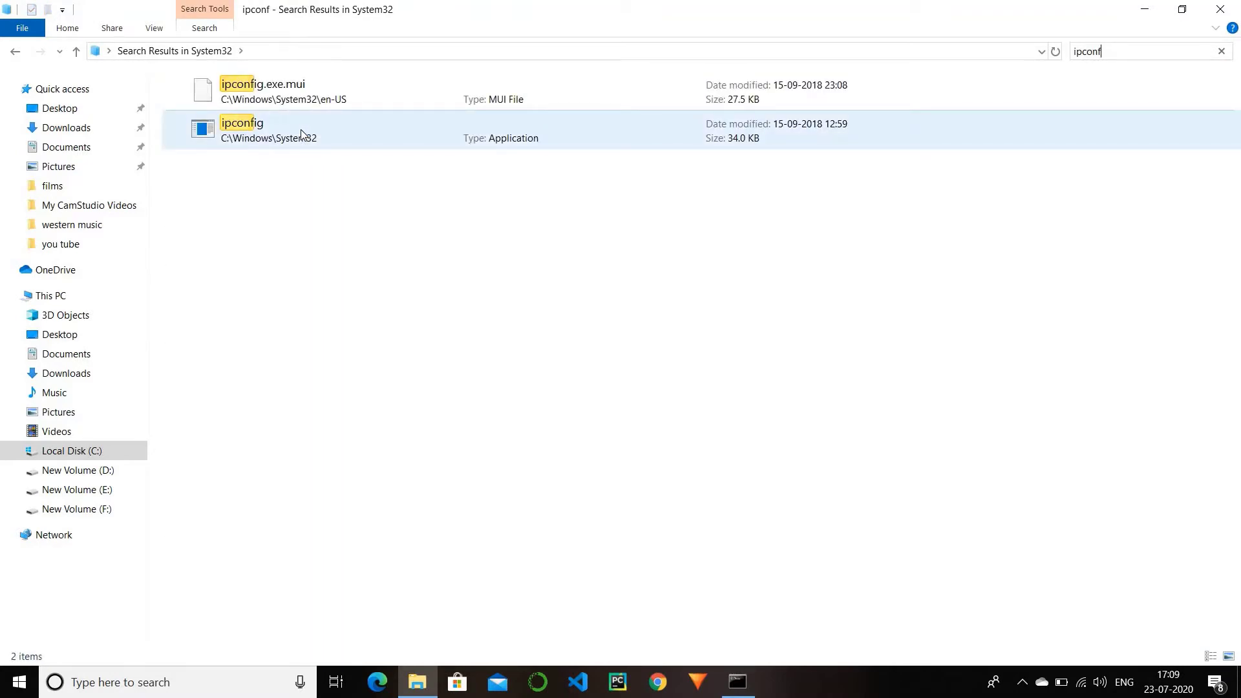
click(9, 55)
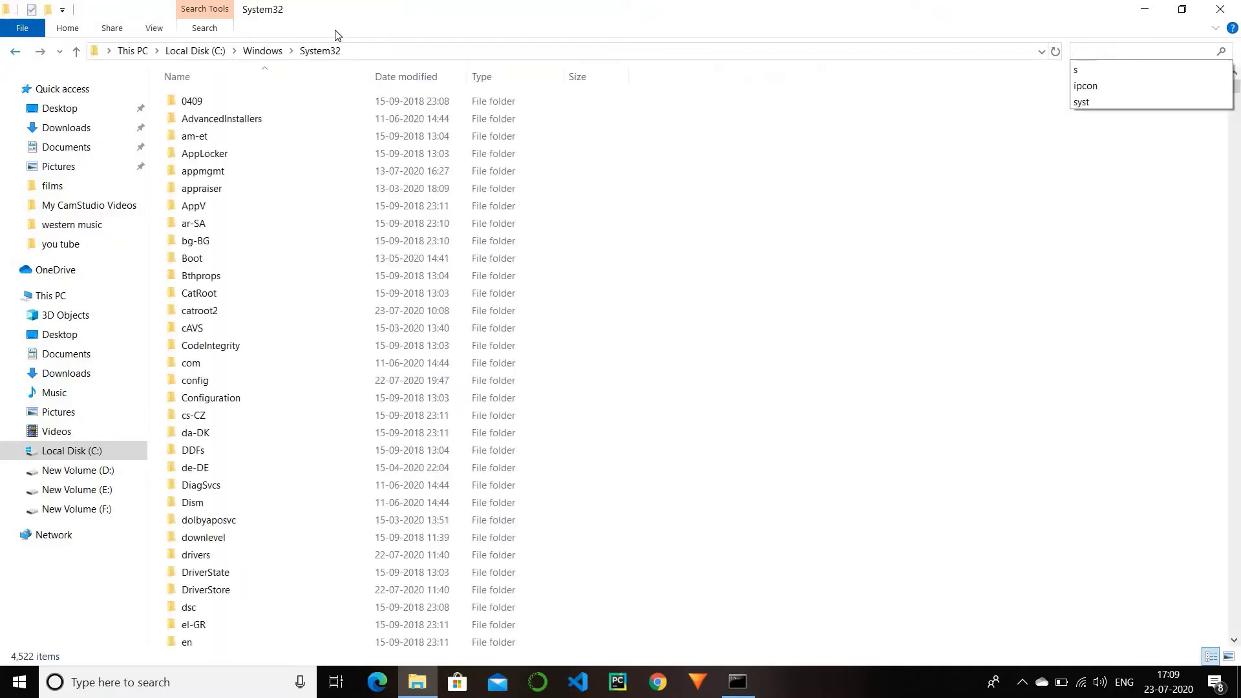
click(365, 55)
key(ctrl+c)
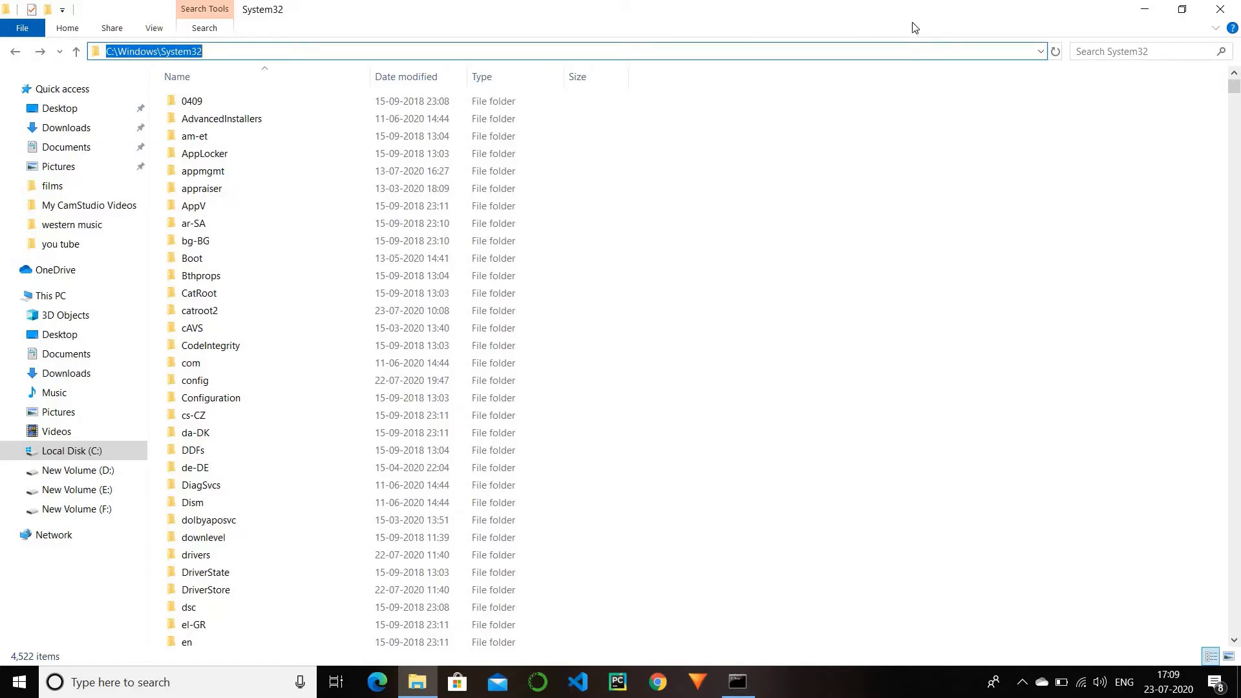
click(1153, 13)
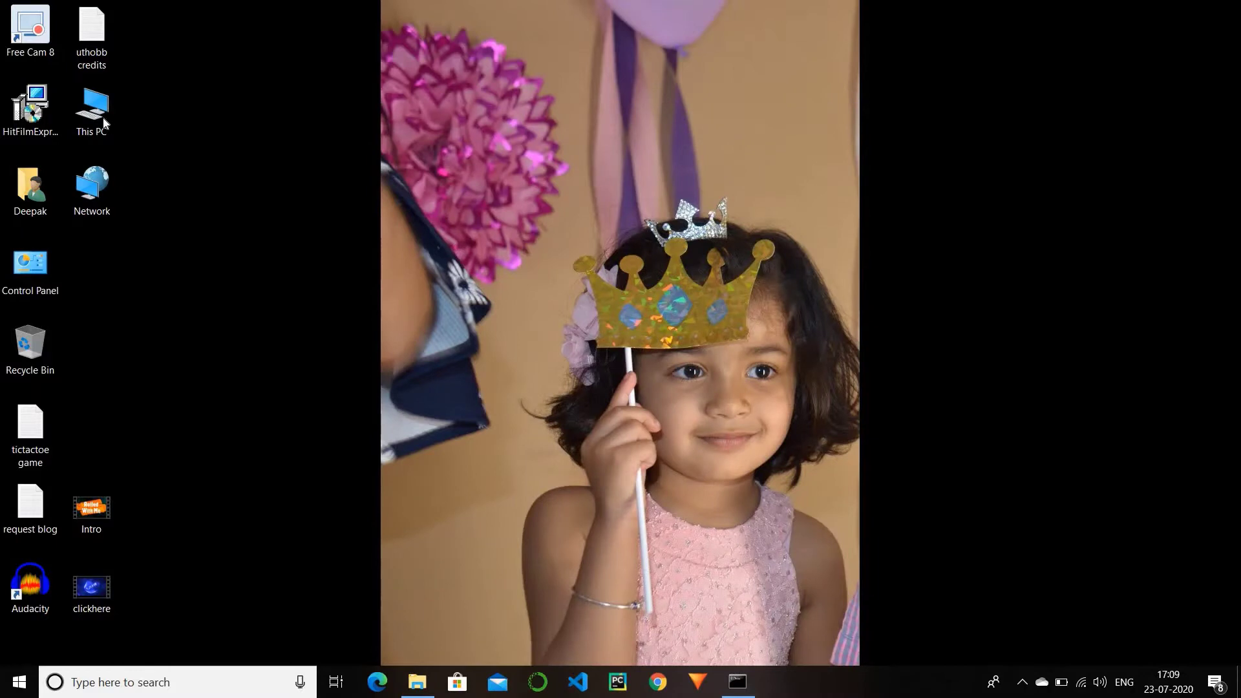
Reach Environment Variables through This PC's Properties and Advanced system settings
right_click(104, 119)
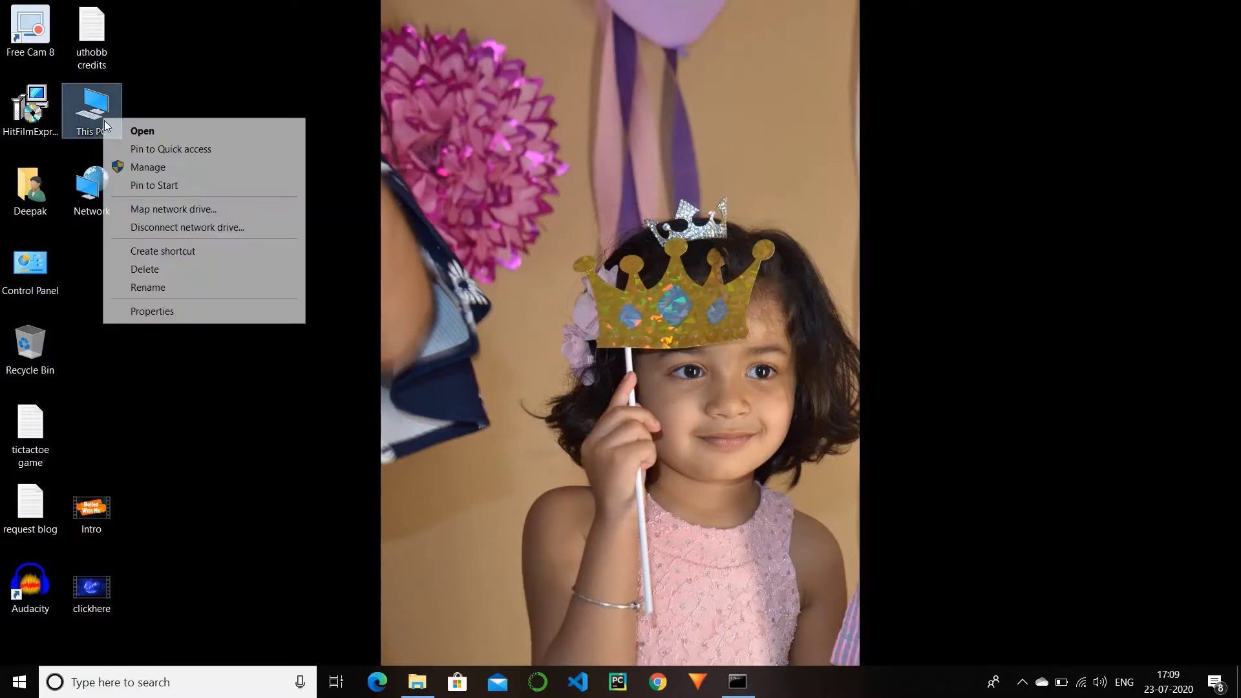
click(153, 312)
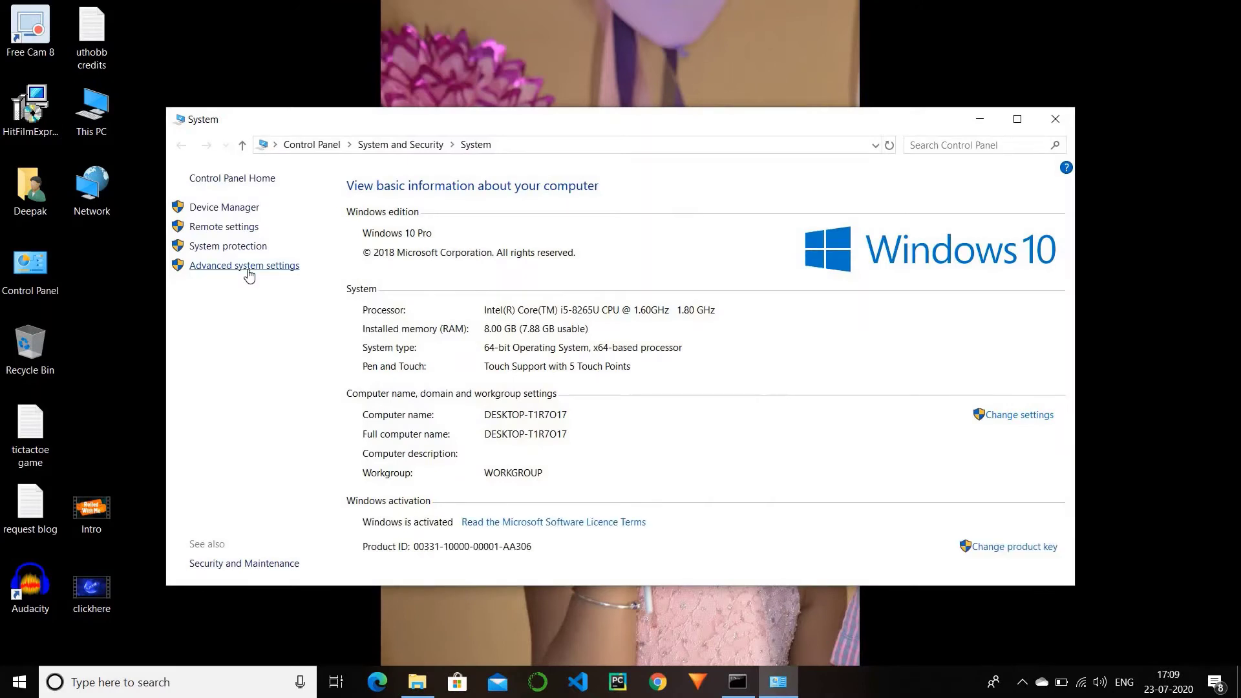
click(248, 275)
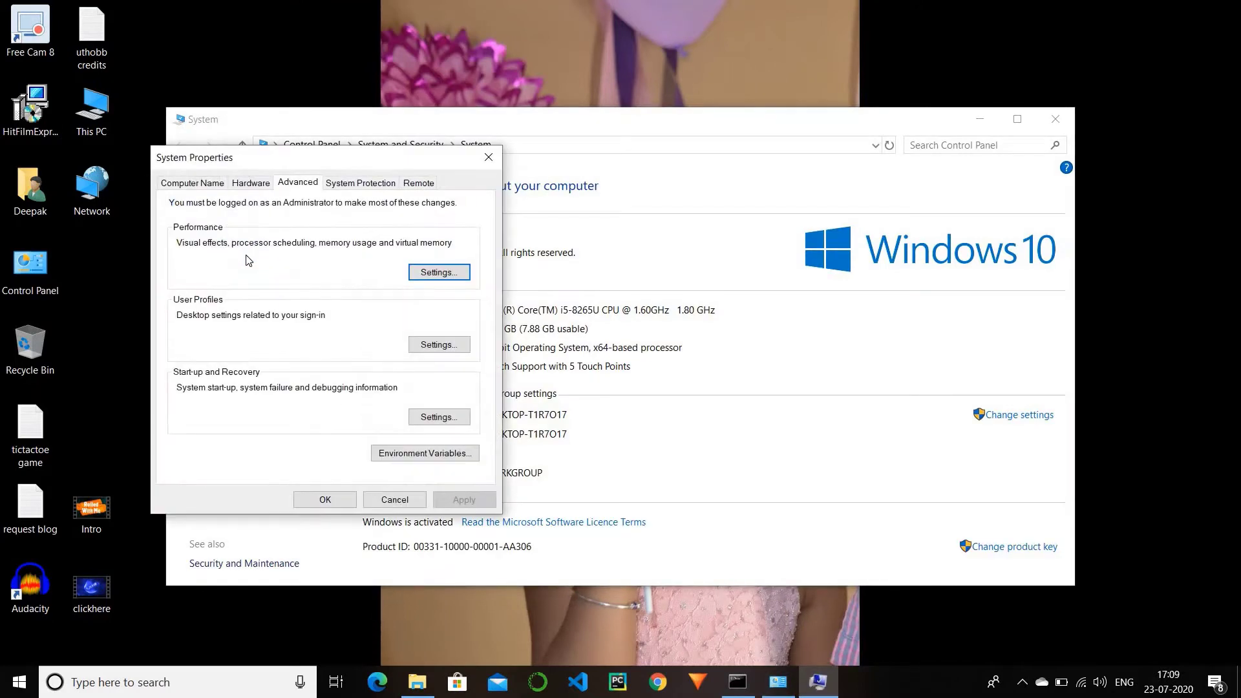
click(401, 454)
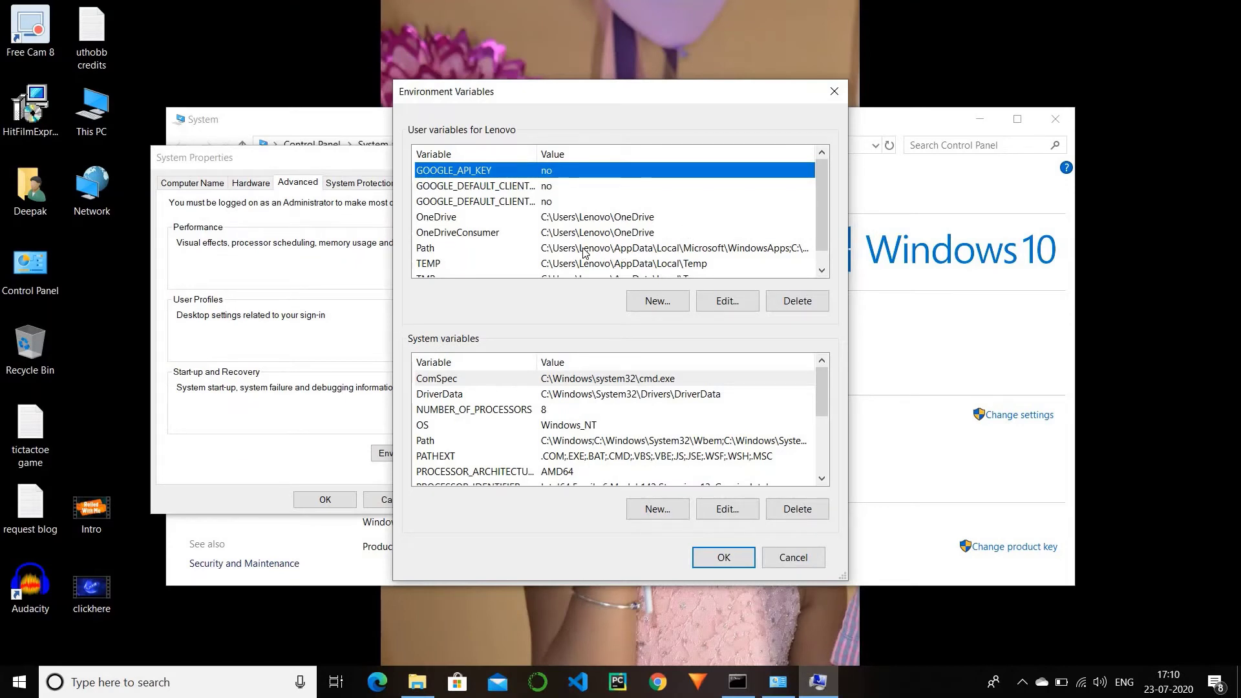
Paste C:\Windows\System32 as a new entry in the user Path variable and confirm with OK
click(646, 252)
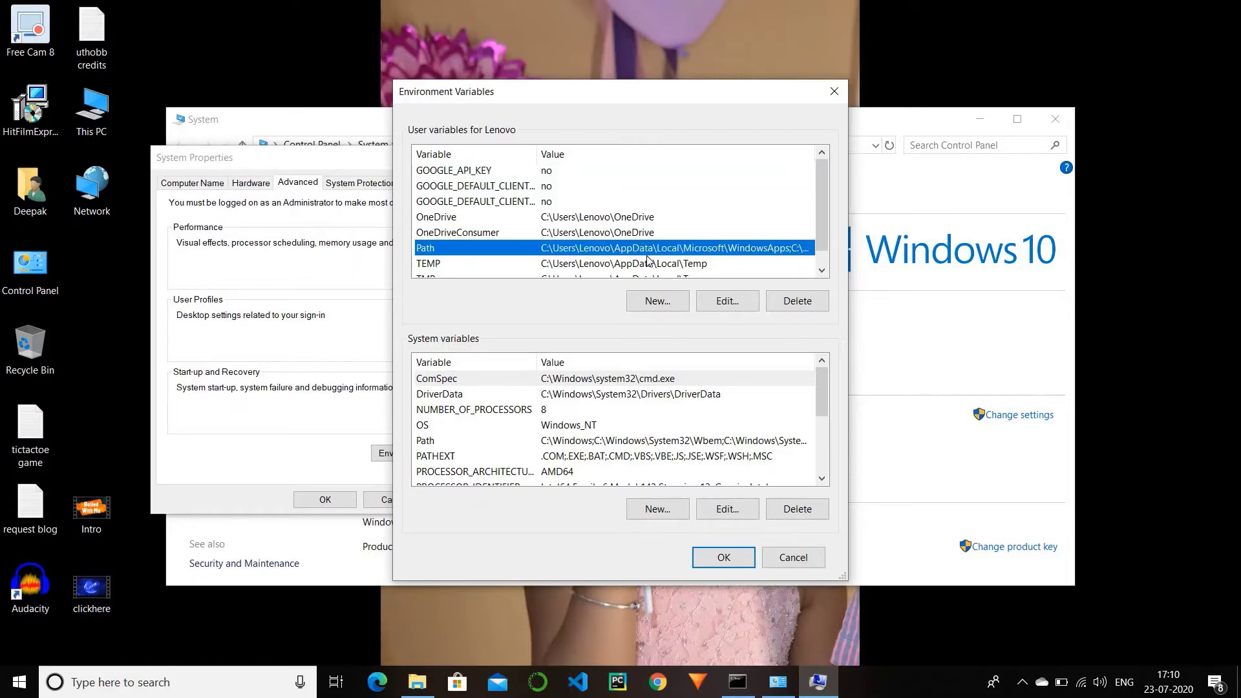
click(717, 304)
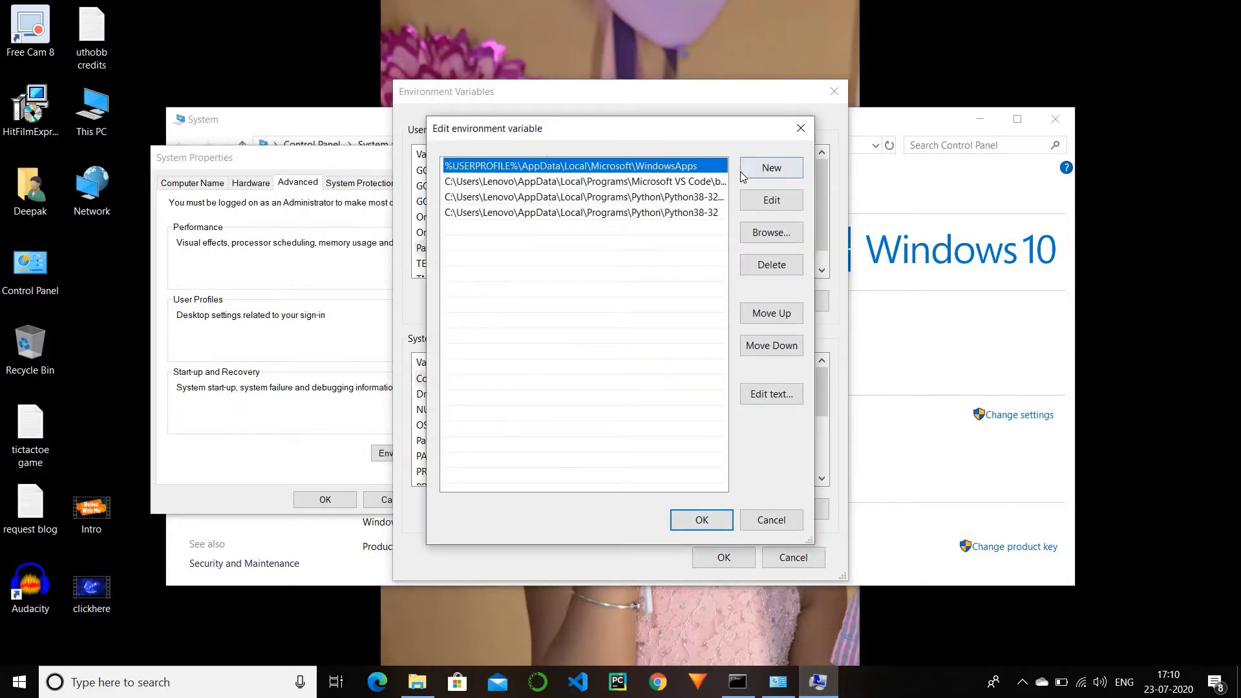
click(755, 170)
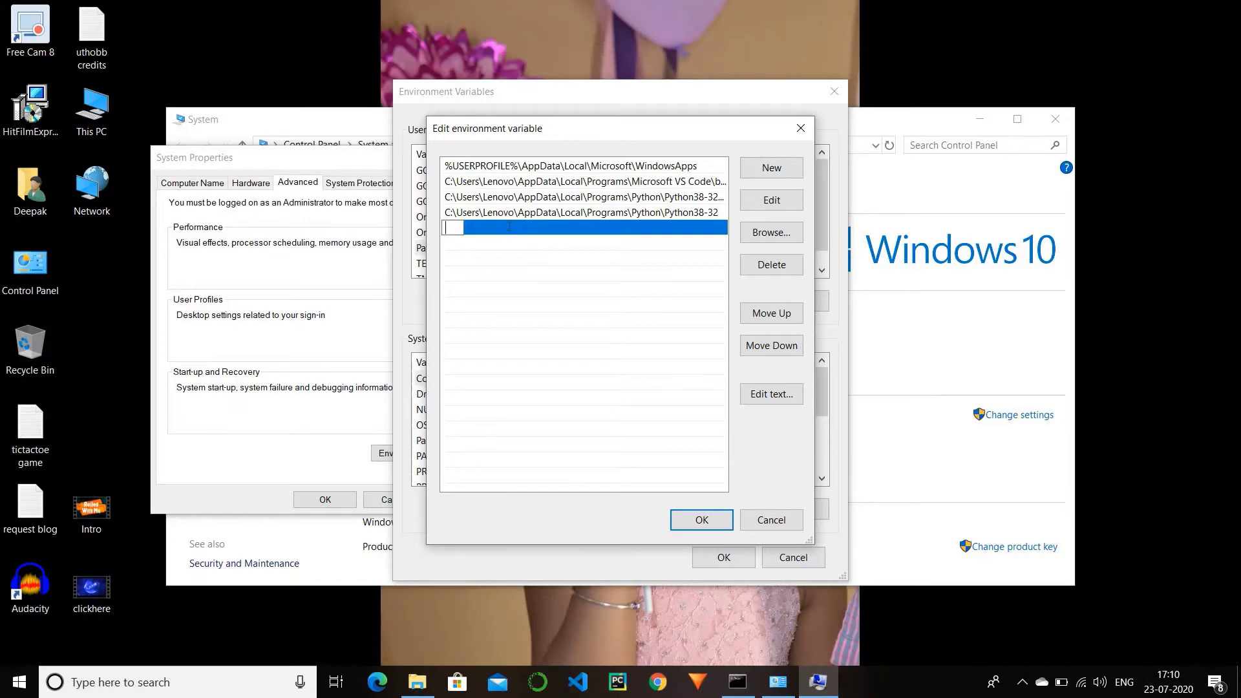
key(ctrl+v)
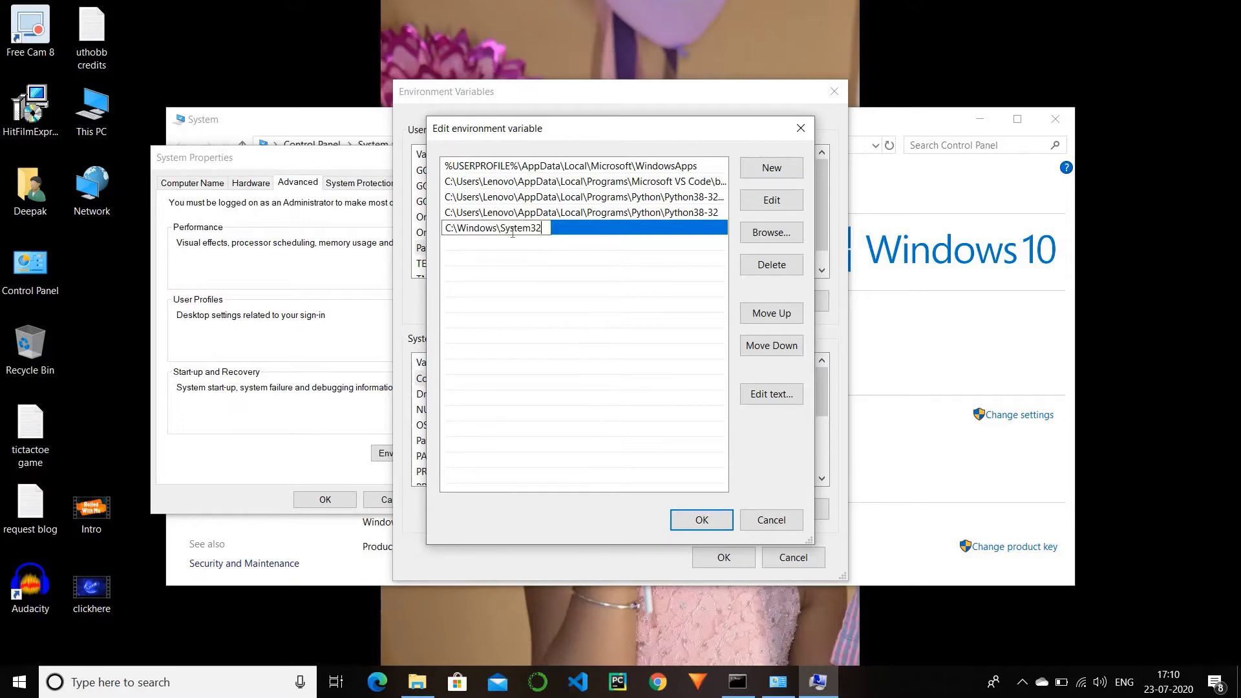
click(702, 521)
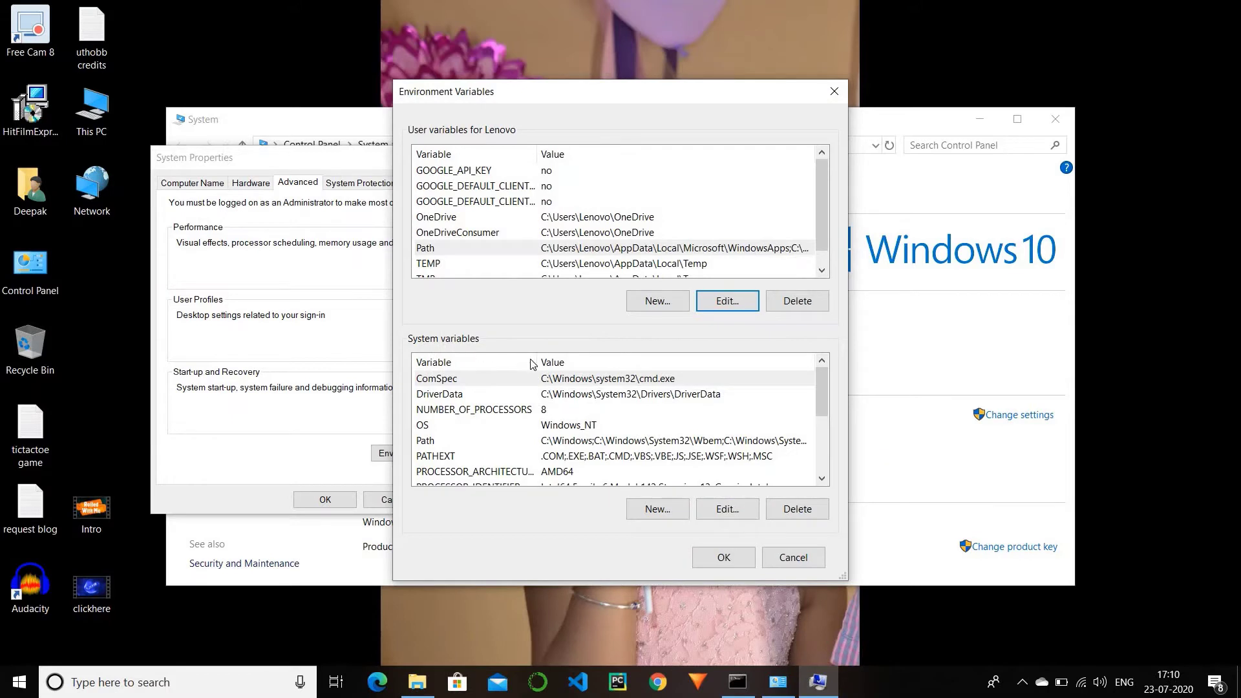
Append C:\Windows\System32 to the system Path variable and confirm Environment Variables with OK
scroll(541, 401, down, 1)
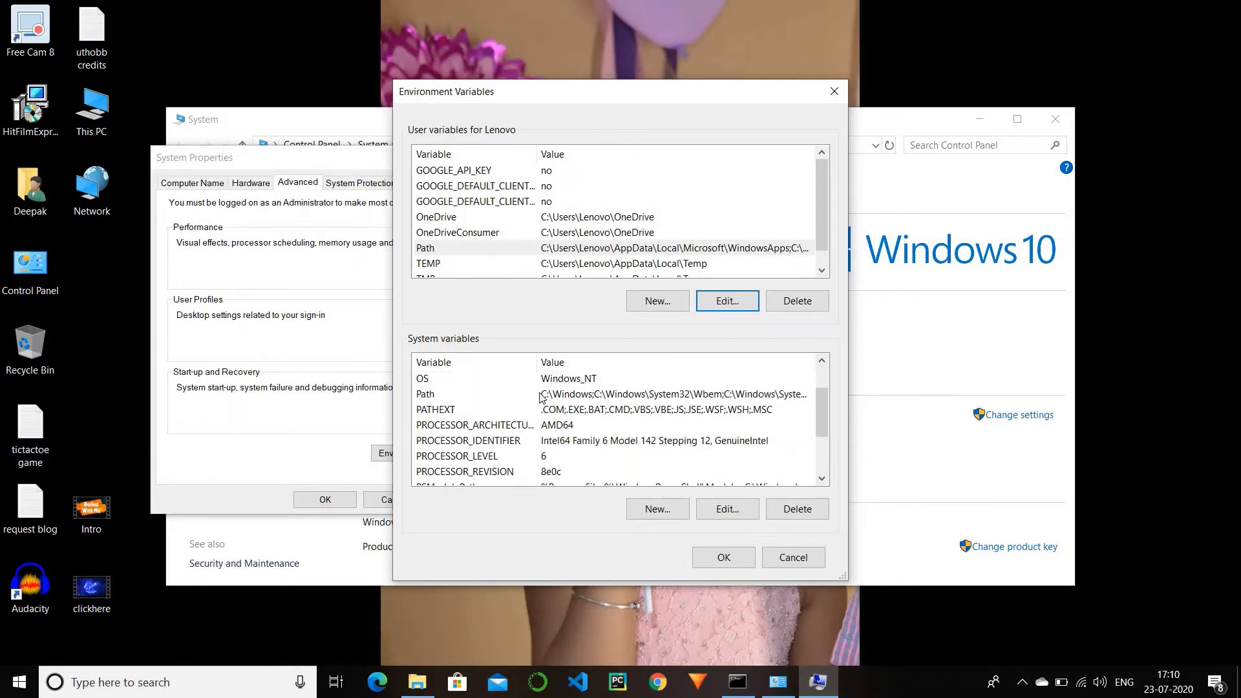
click(579, 395)
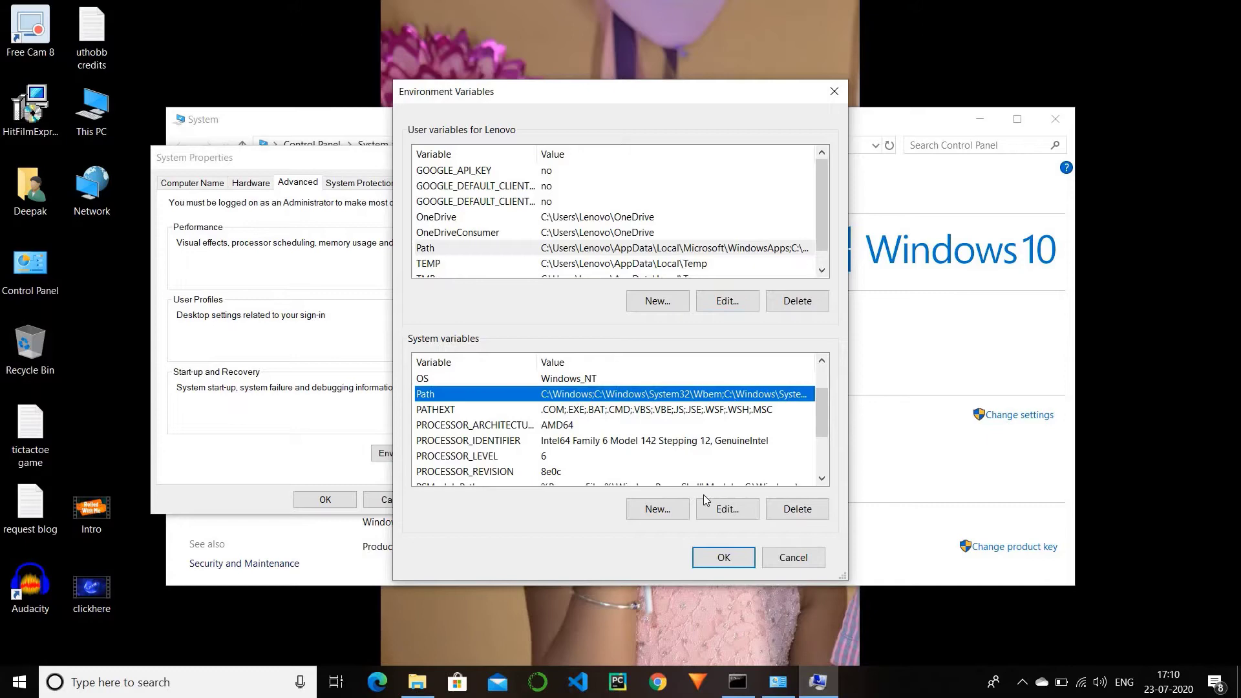
click(706, 517)
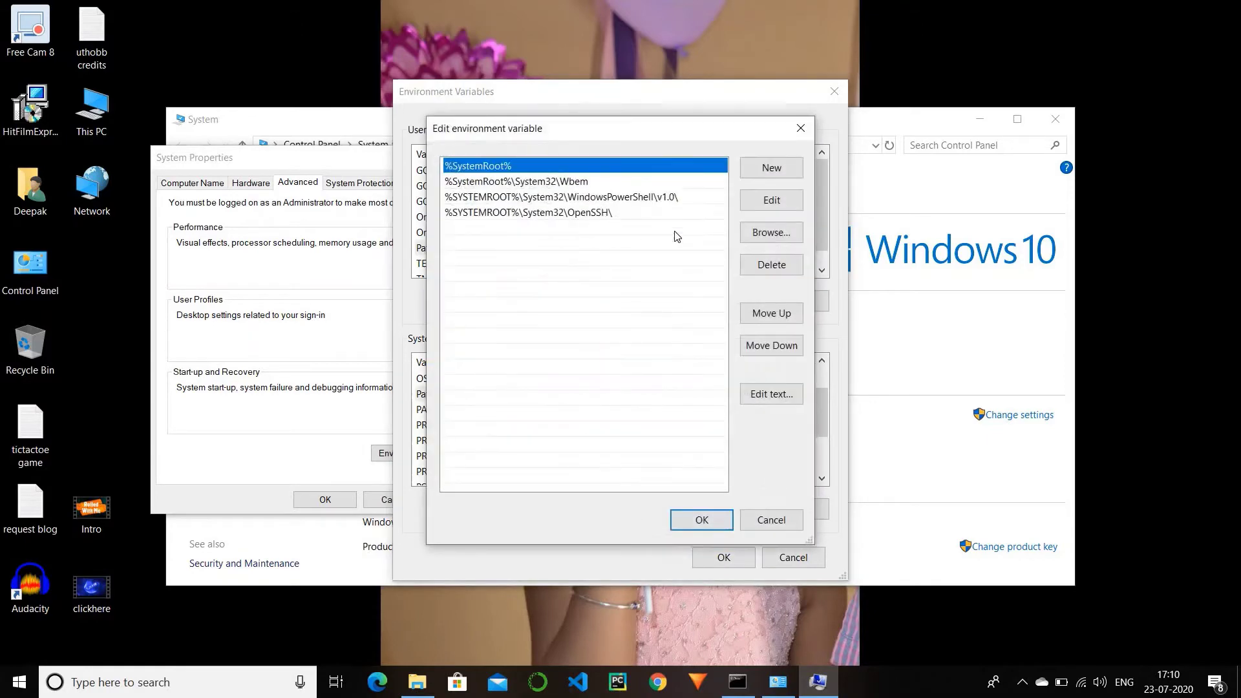
click(760, 171)
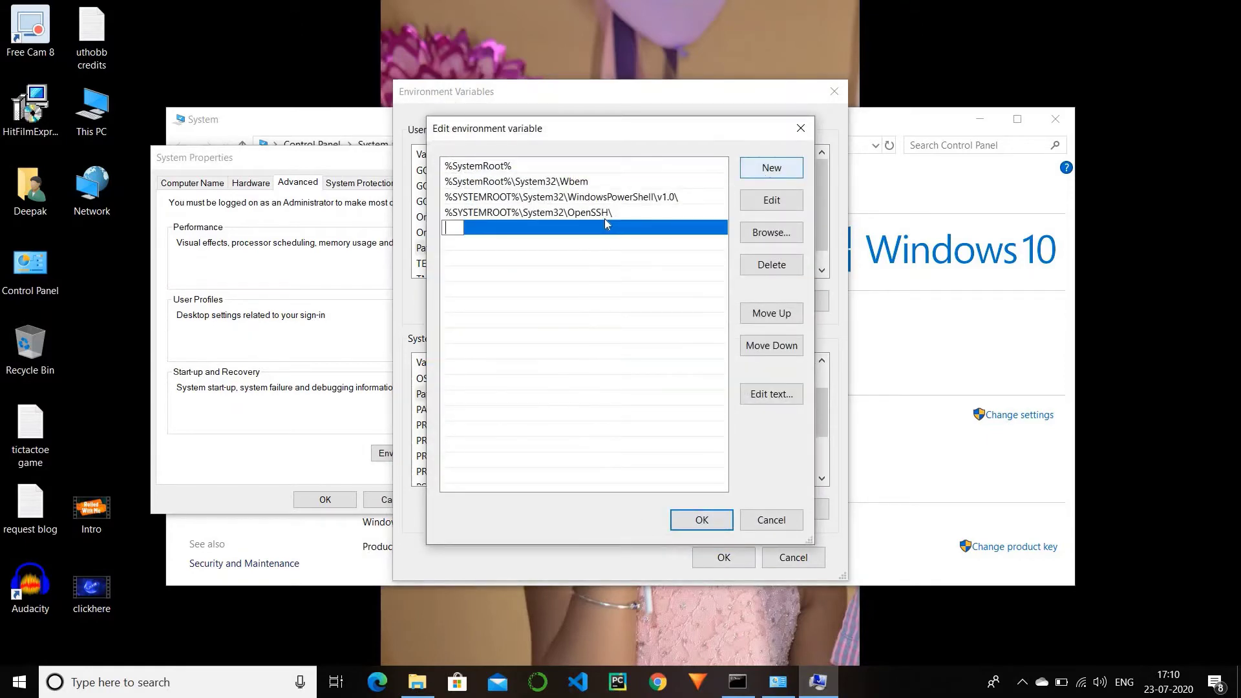
text(C:\Windows\System32)
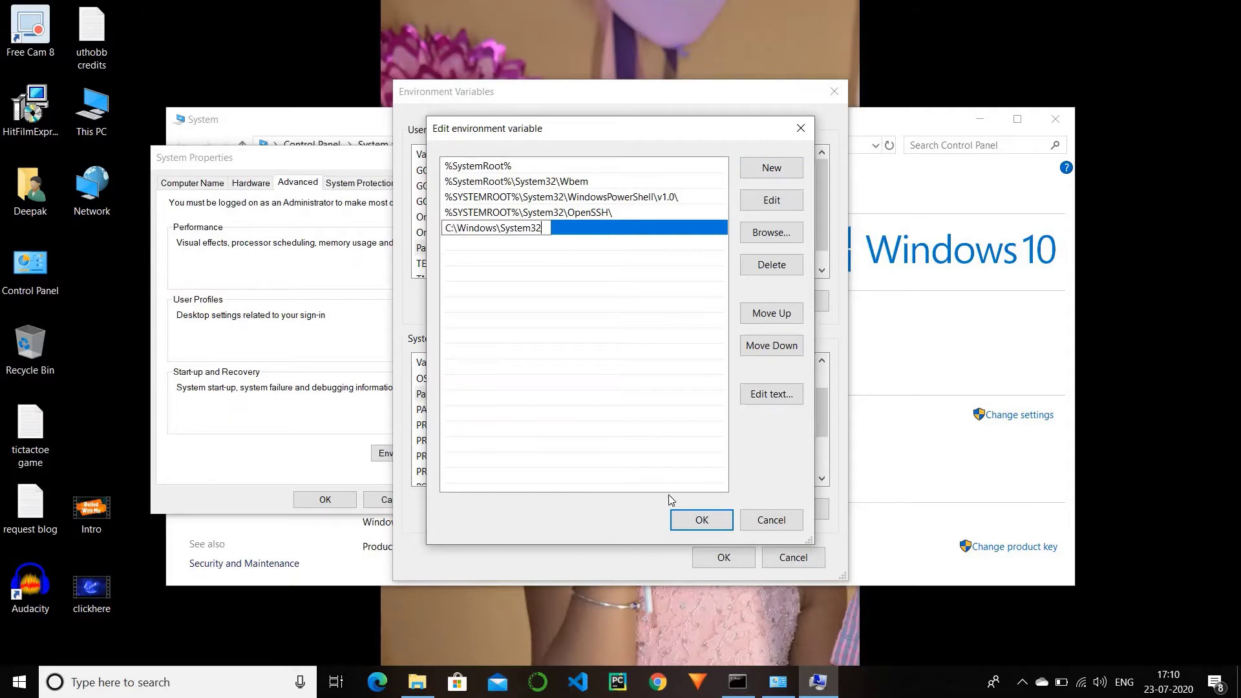
click(696, 520)
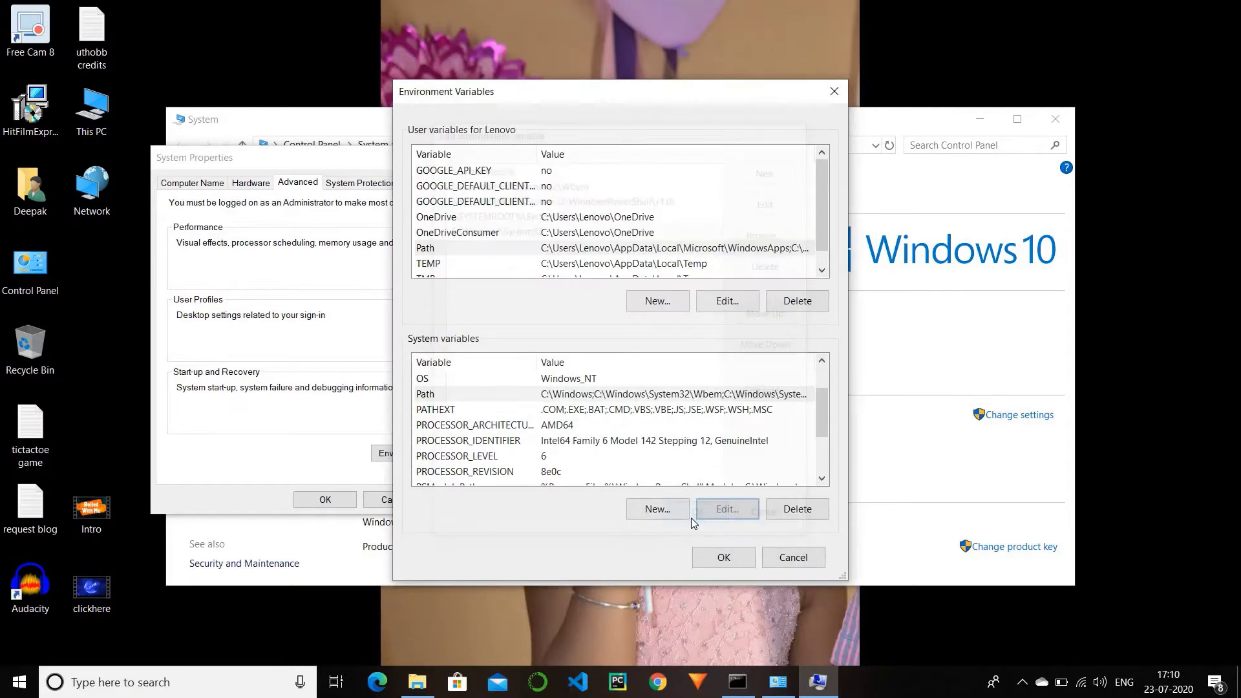
click(711, 555)
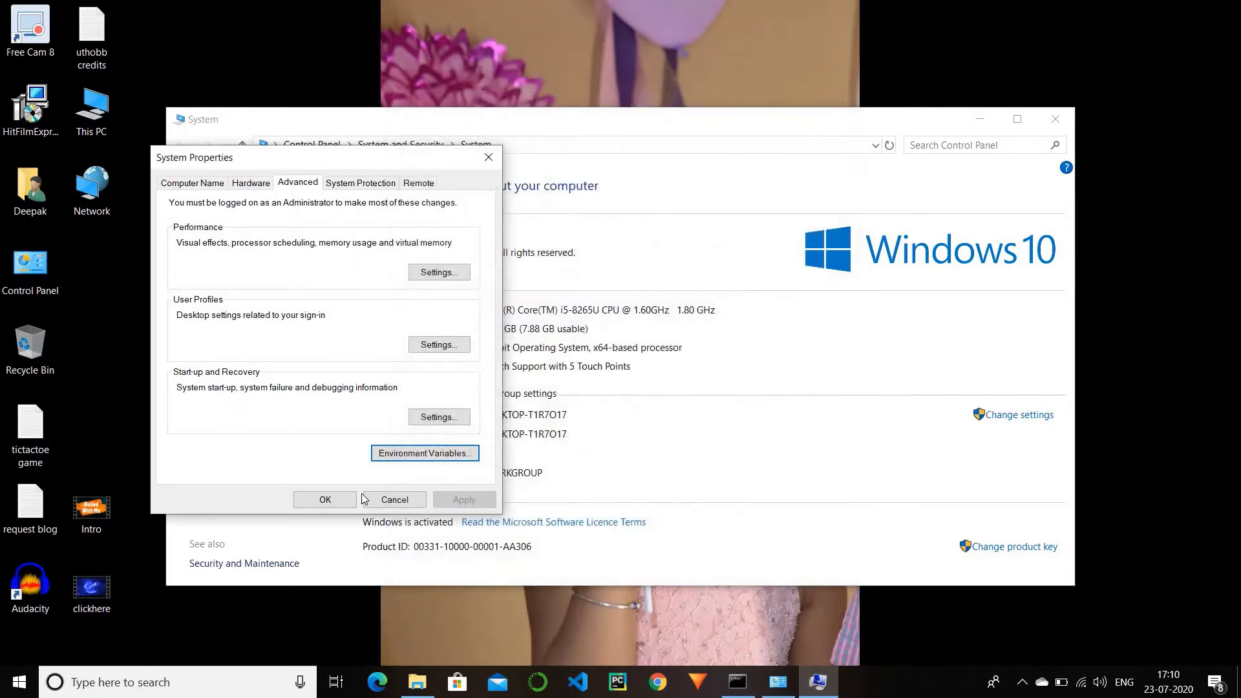
Close System Properties, minimize the System window, and close the old Command Prompt
click(325, 500)
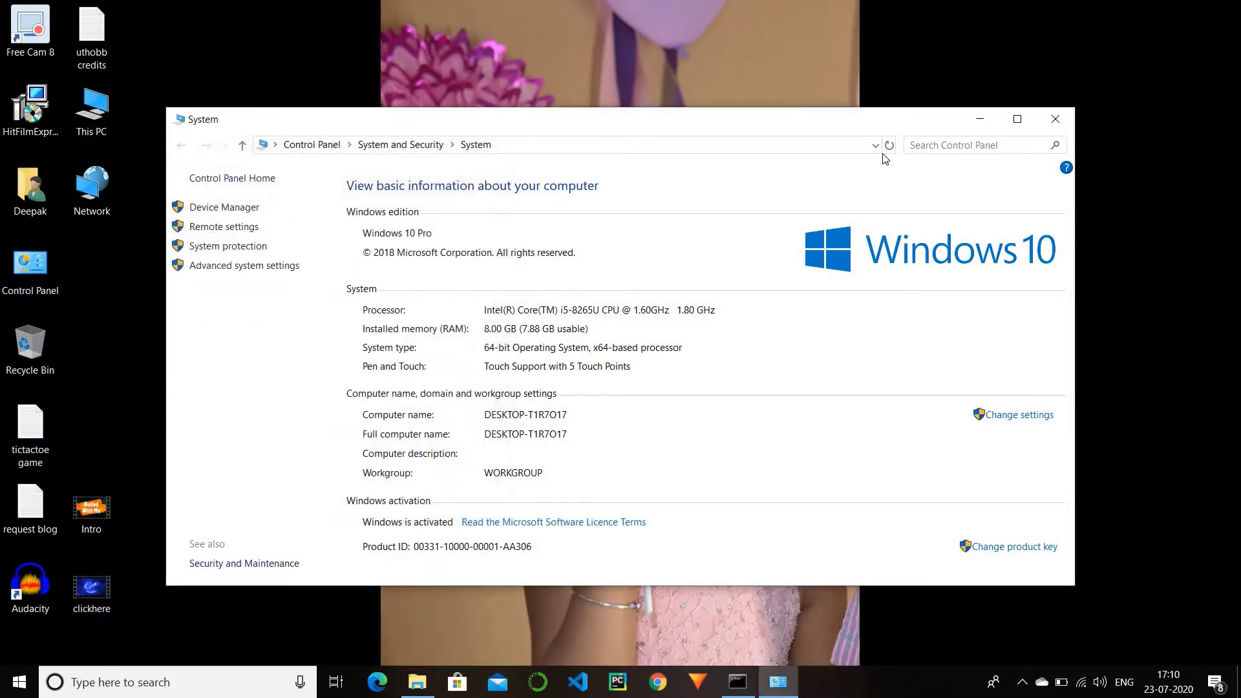
click(980, 119)
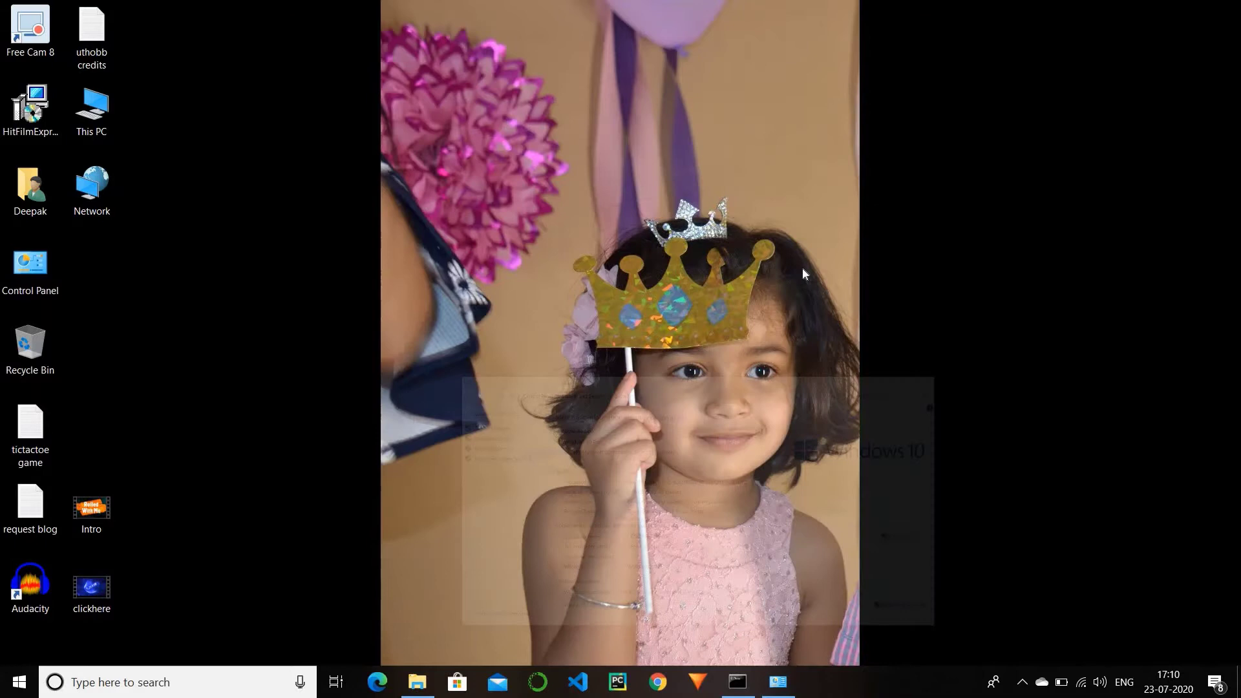
click(756, 666)
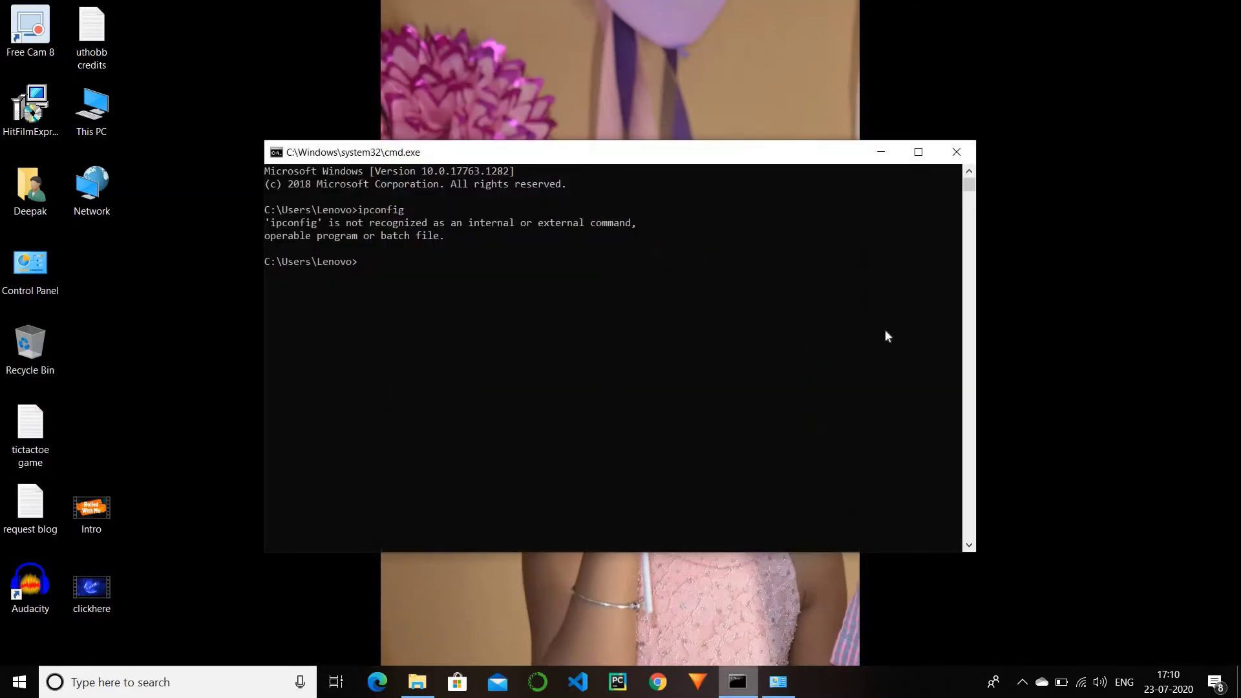
click(956, 152)
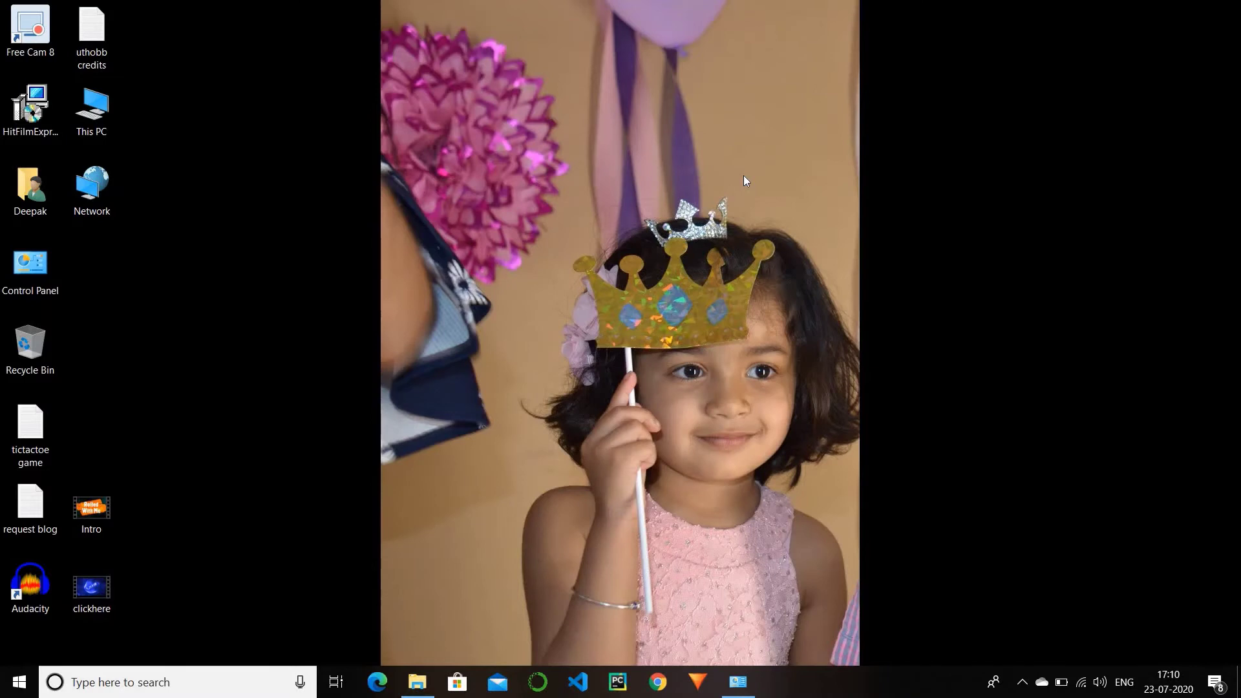
Open a fresh Command Prompt from Run and run ipconfig successfully
key(super+r)
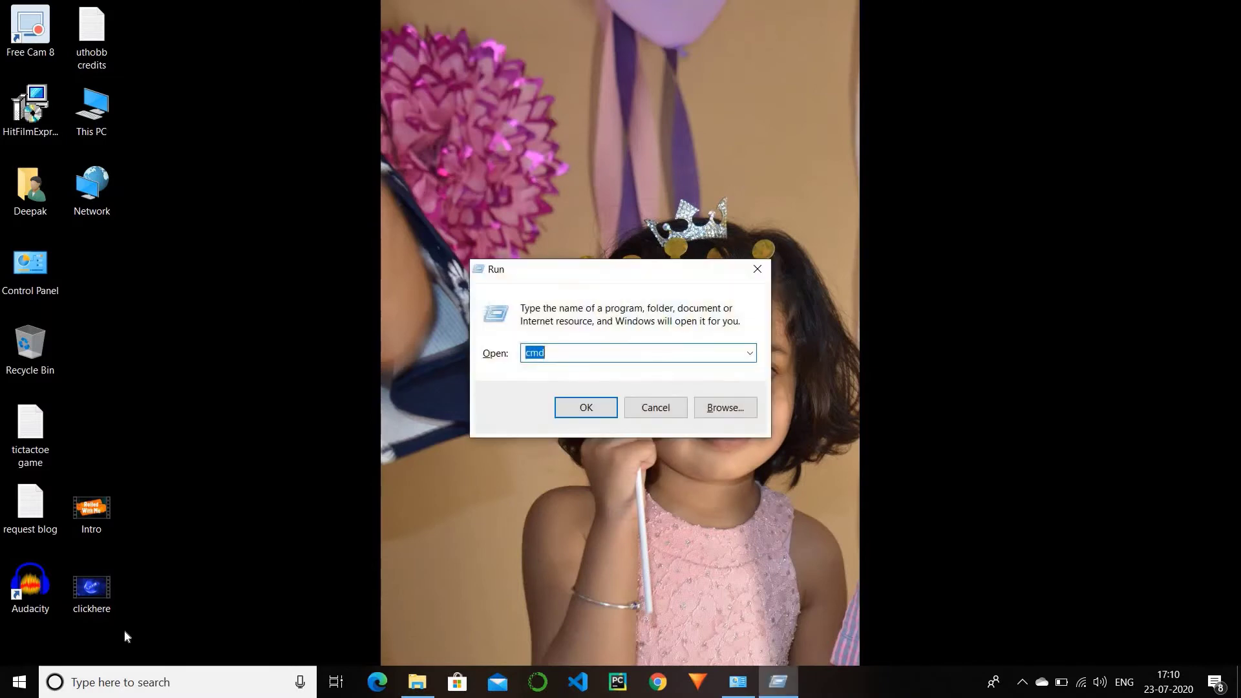
key(Return)
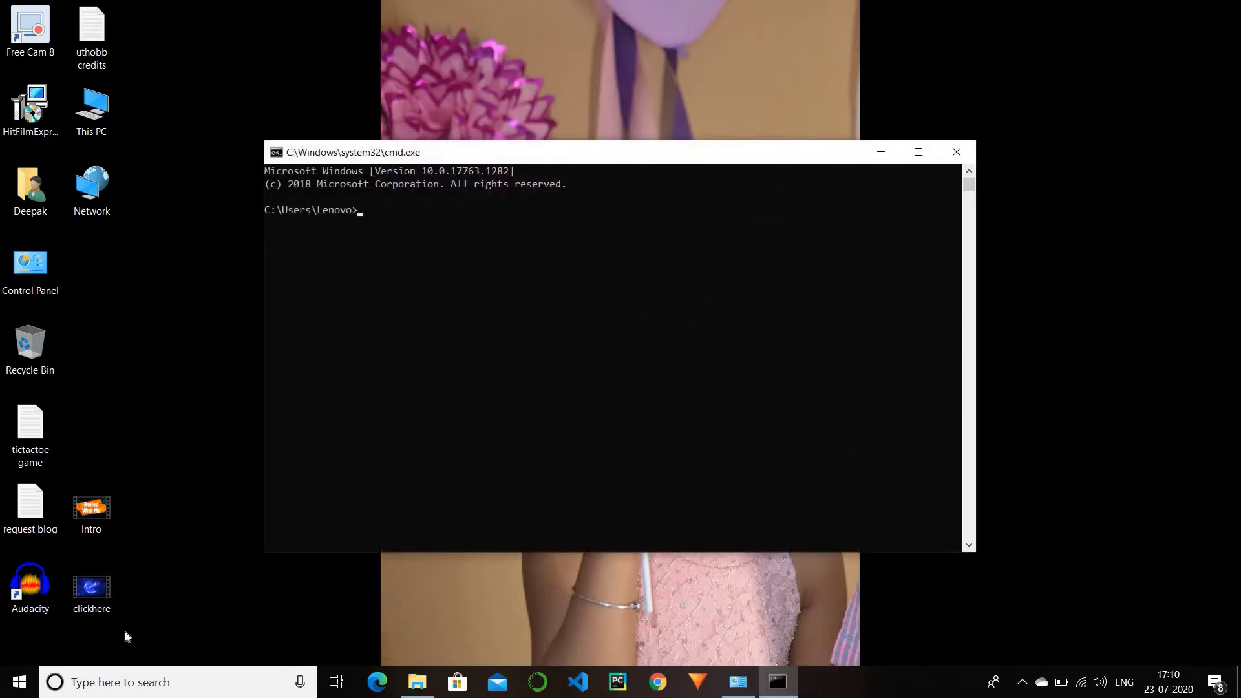
text(ipconfig)
key(Return)
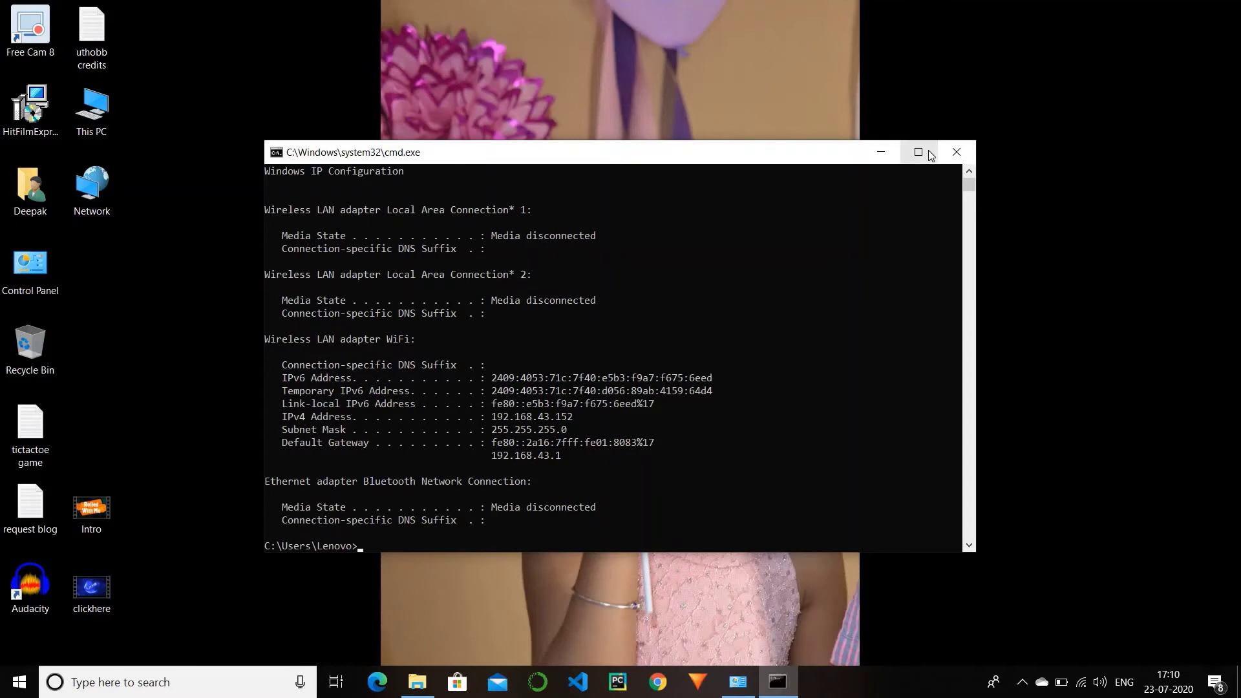
Maximize the console, run ipconfig/all, review the WiFi adapter's IPv4 192.168.43.152, then minimize
double_click(813, 161)
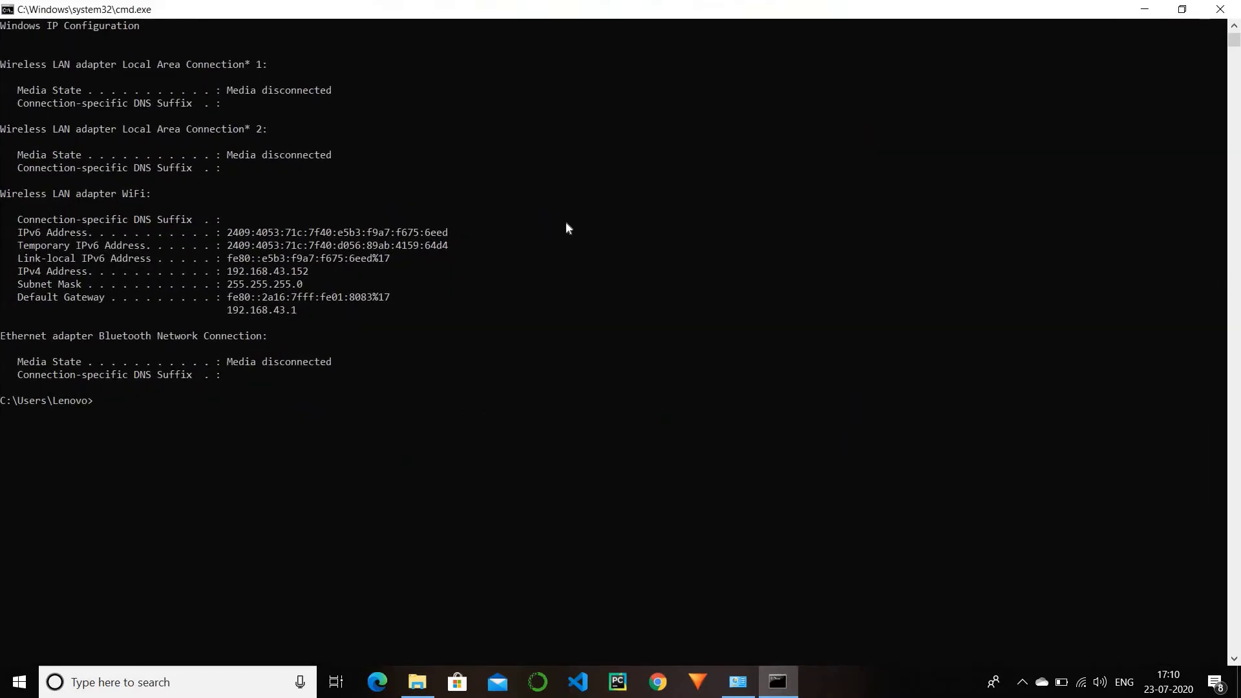
text(ipconfig/all)
key(Return)
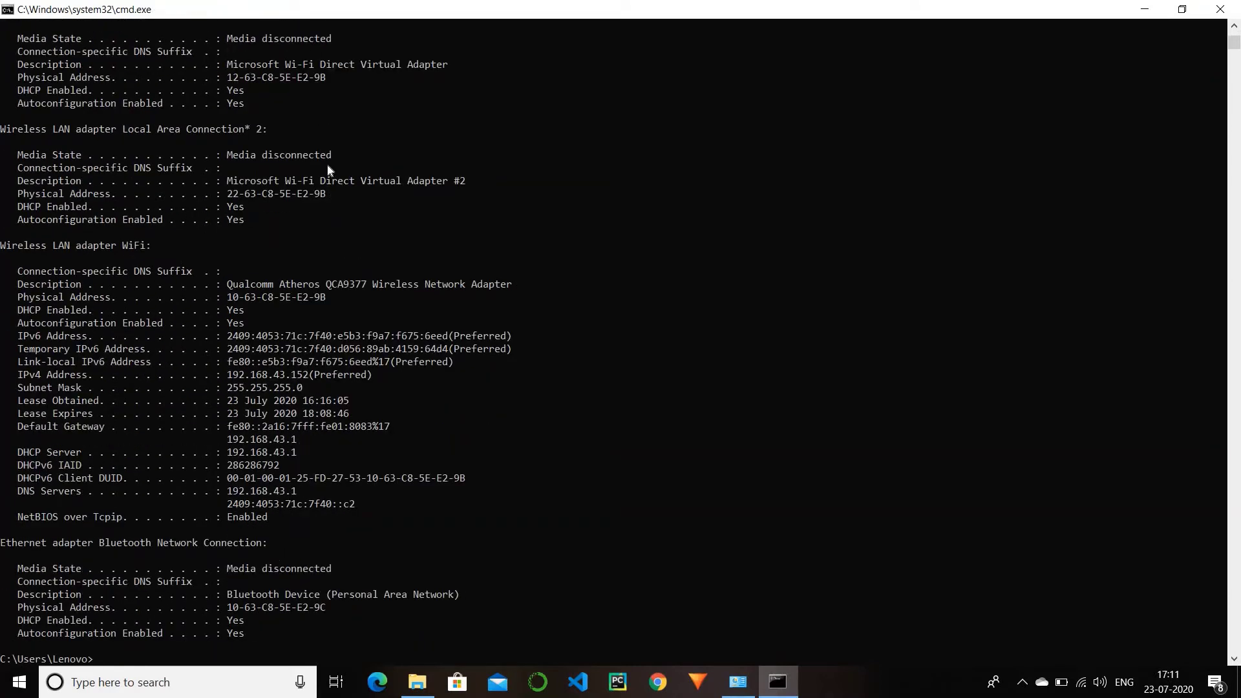
scroll(327, 168, up, 1)
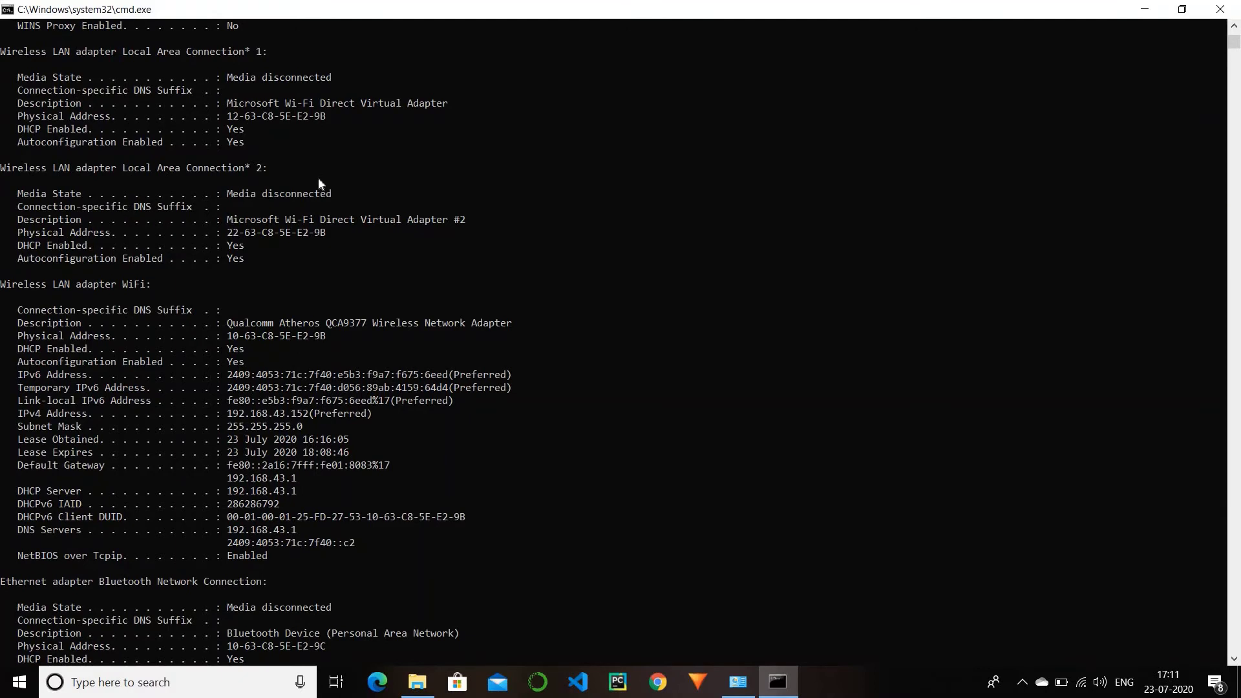
scroll(318, 184, down, 2)
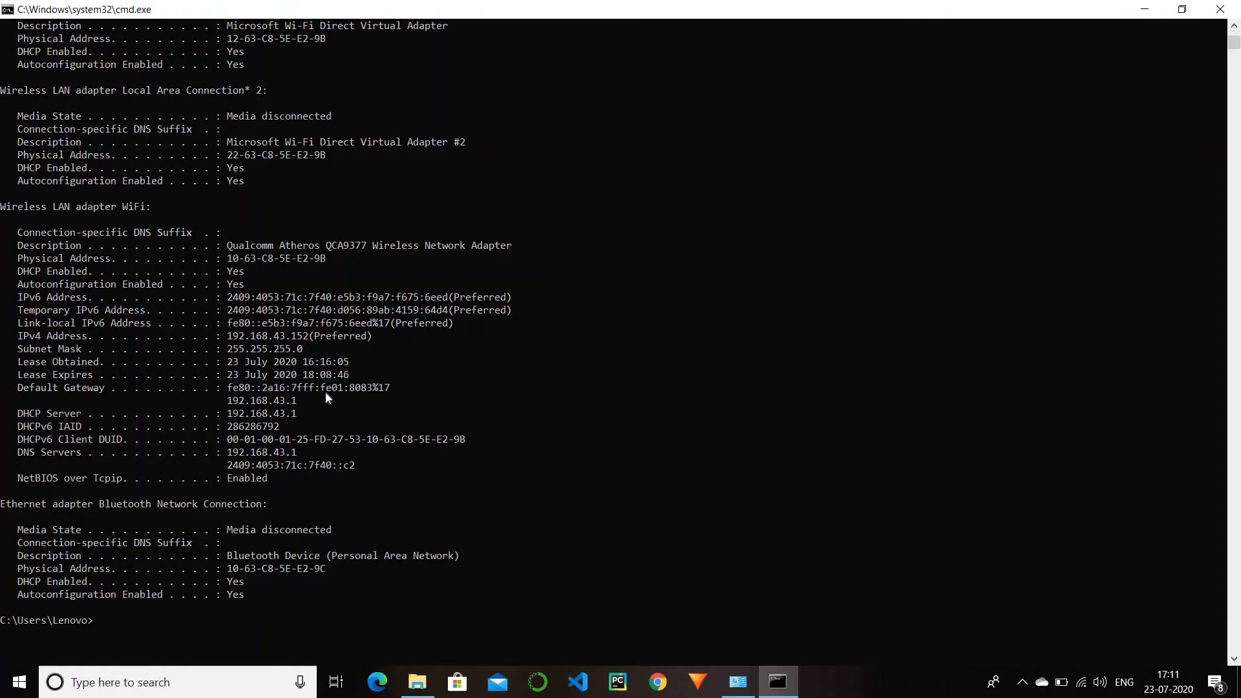
scroll(324, 390, up, 3)
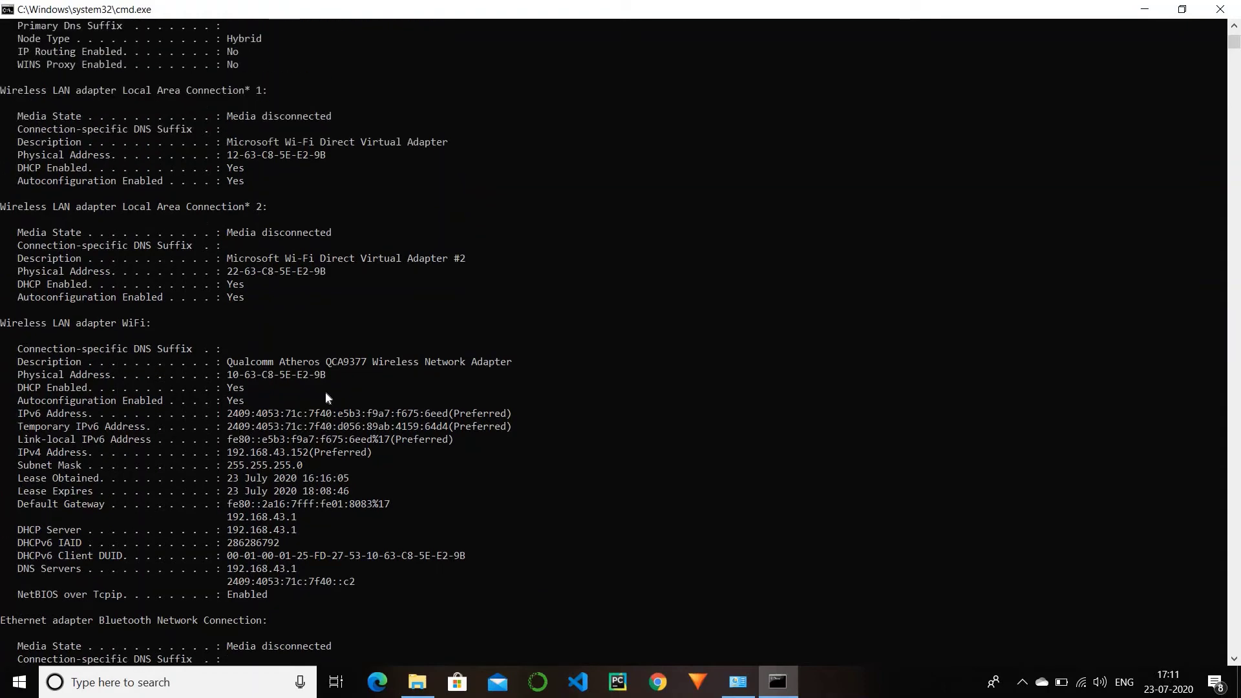
scroll(325, 391, up, 3)
scroll(728, 258, down, 4)
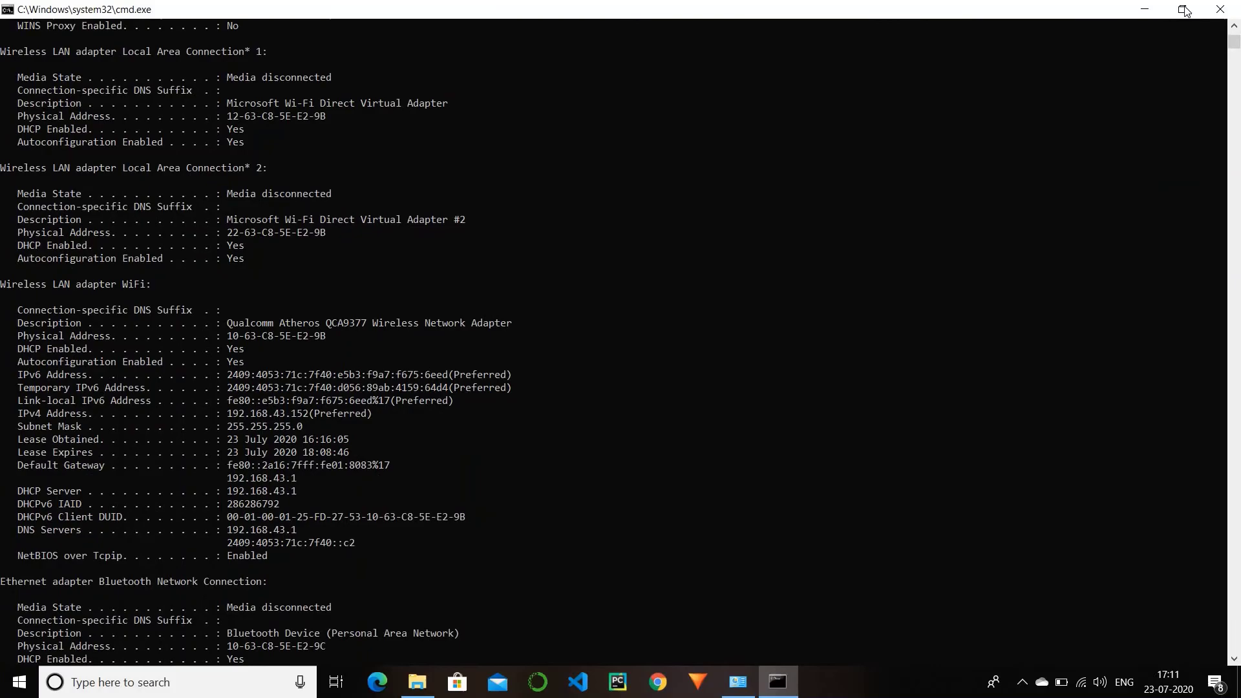
click(1149, 12)
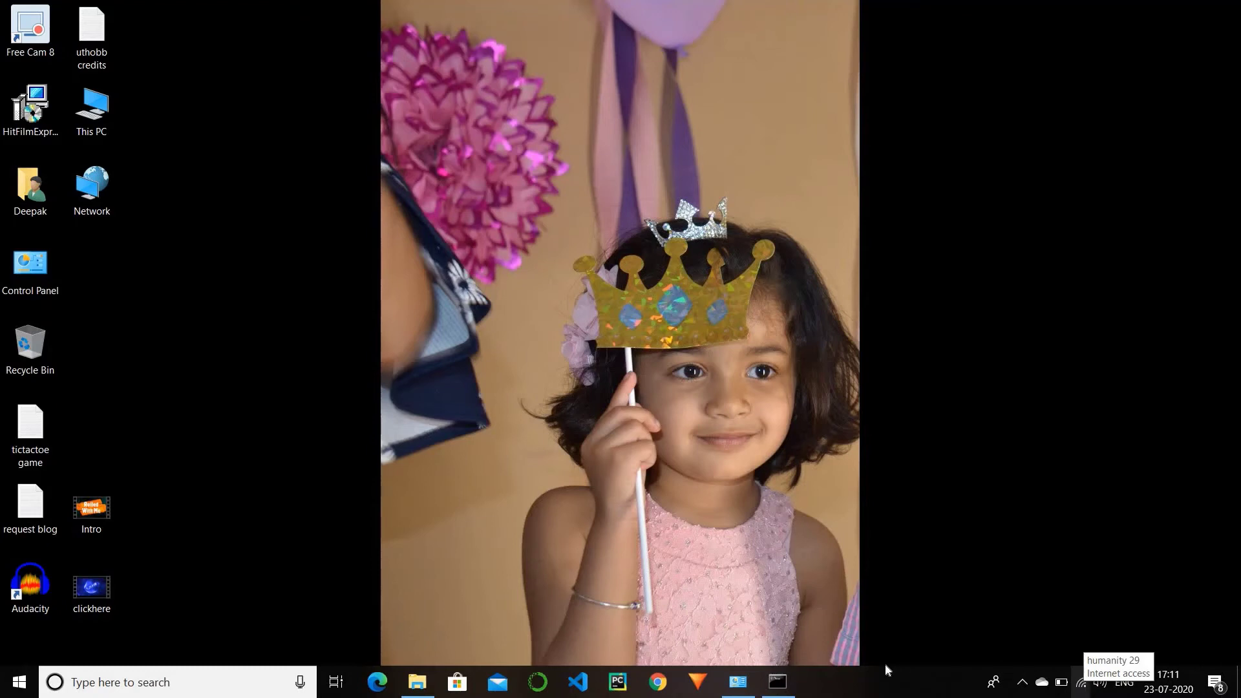
click(658, 681)
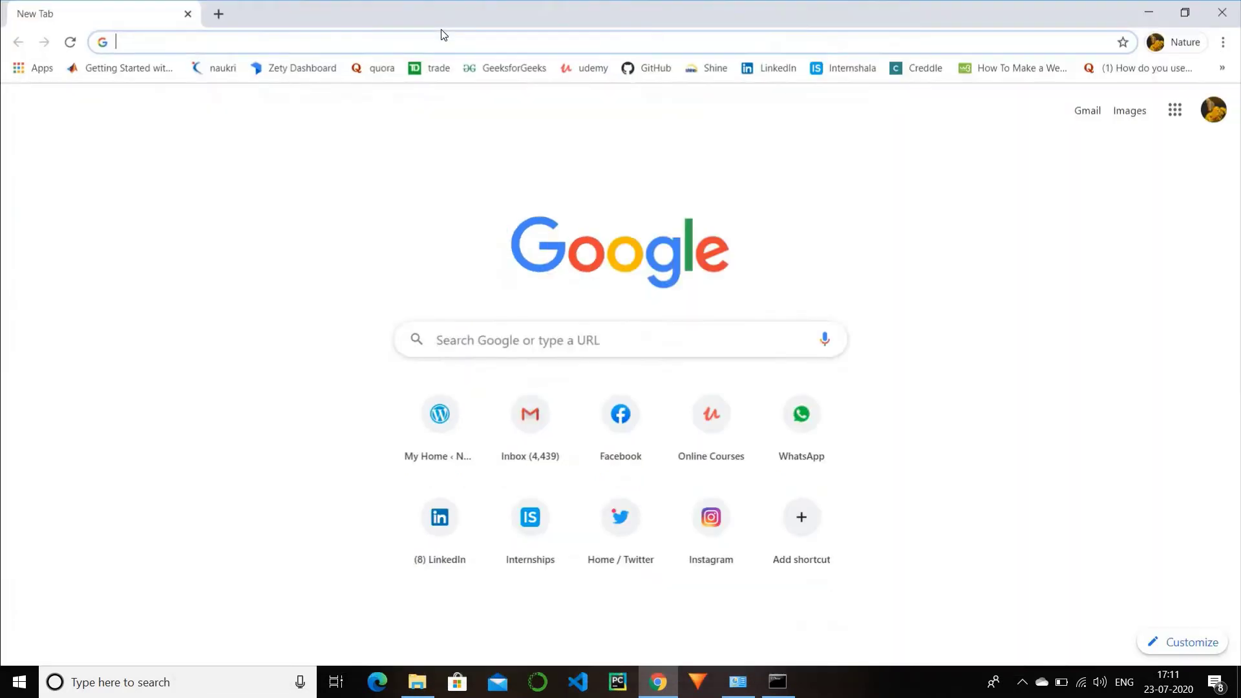
double_click(449, 29)
text(whats)
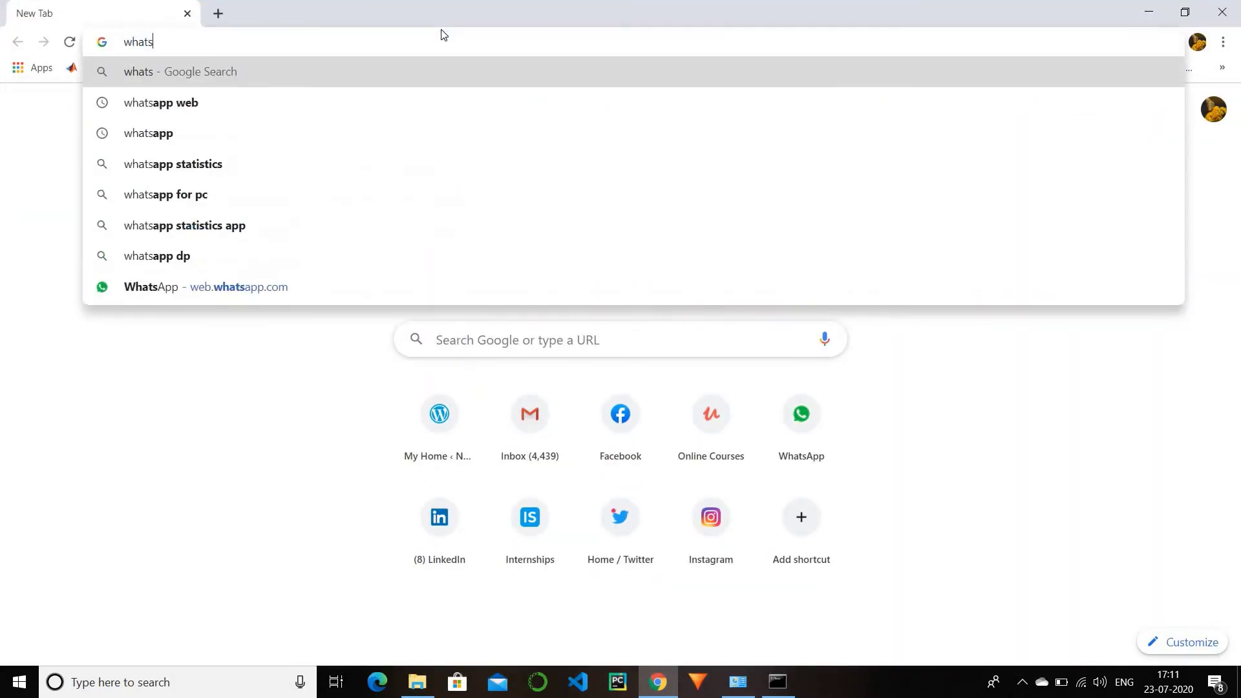
text( my)
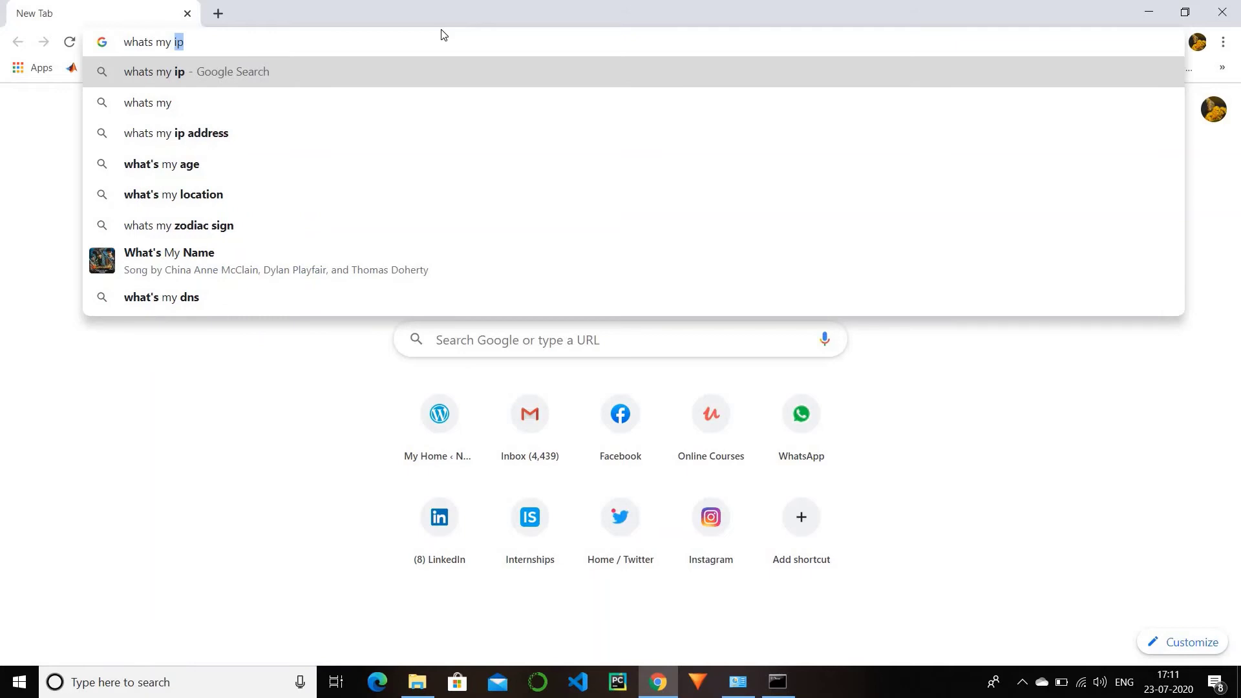
text( puvl)
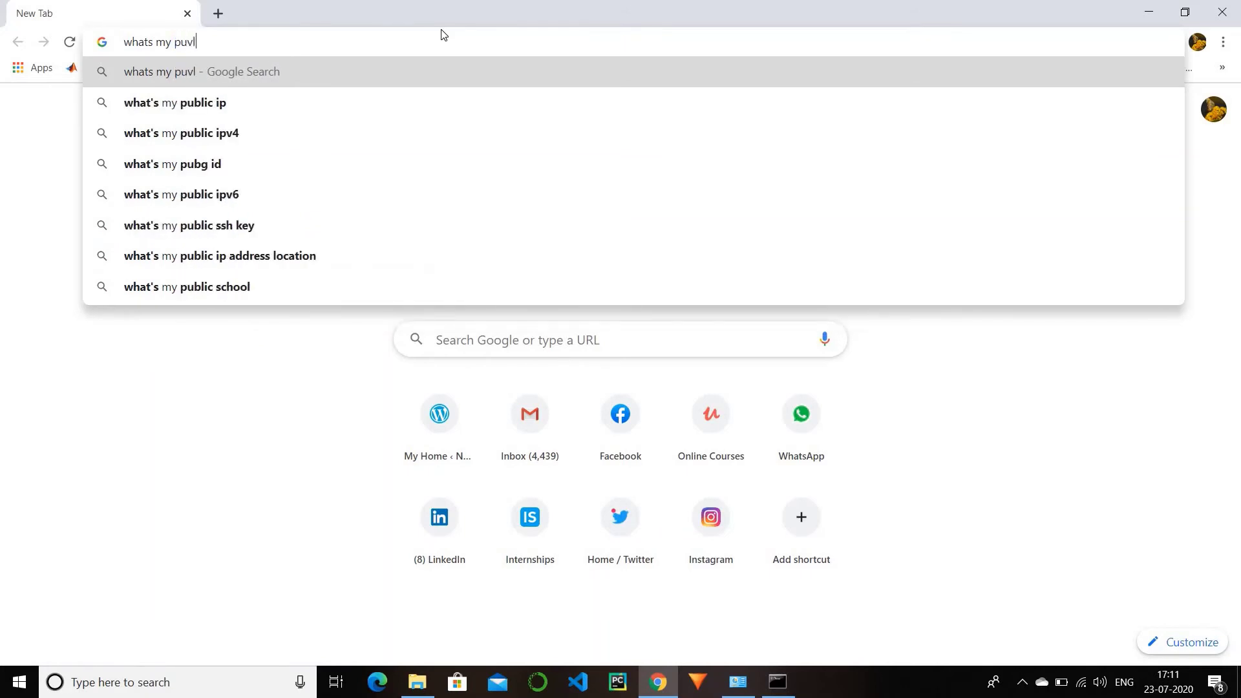
text(ic ip)
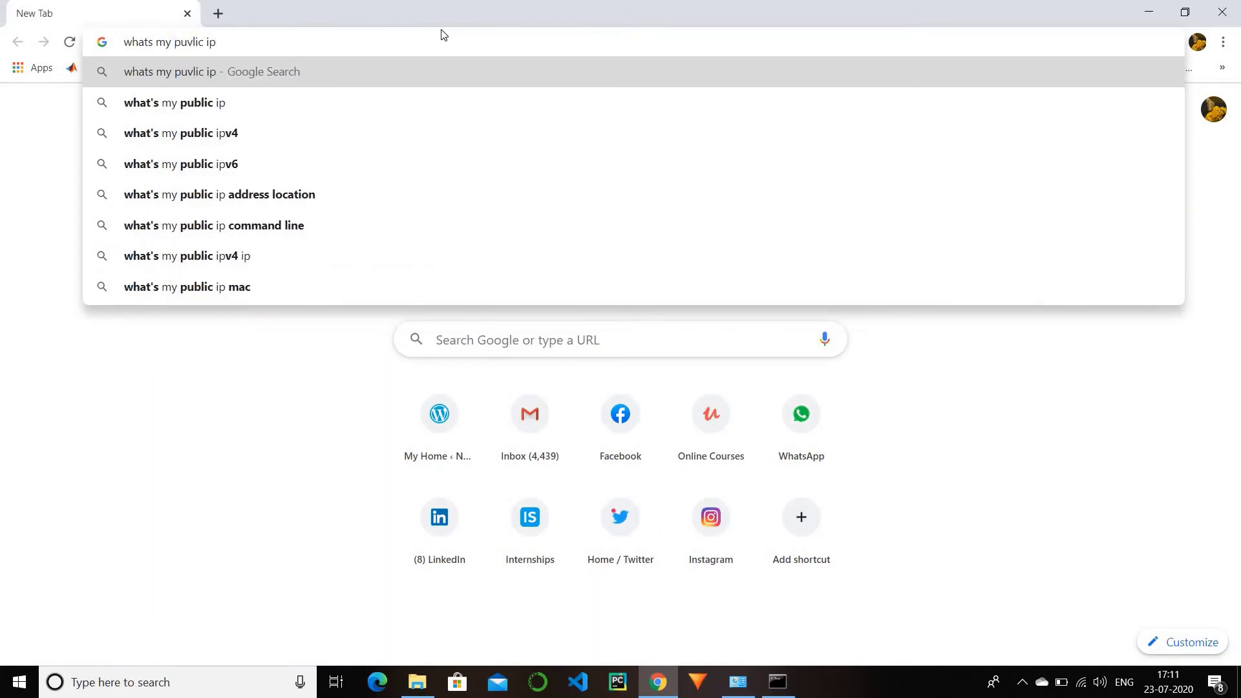
key(Return)
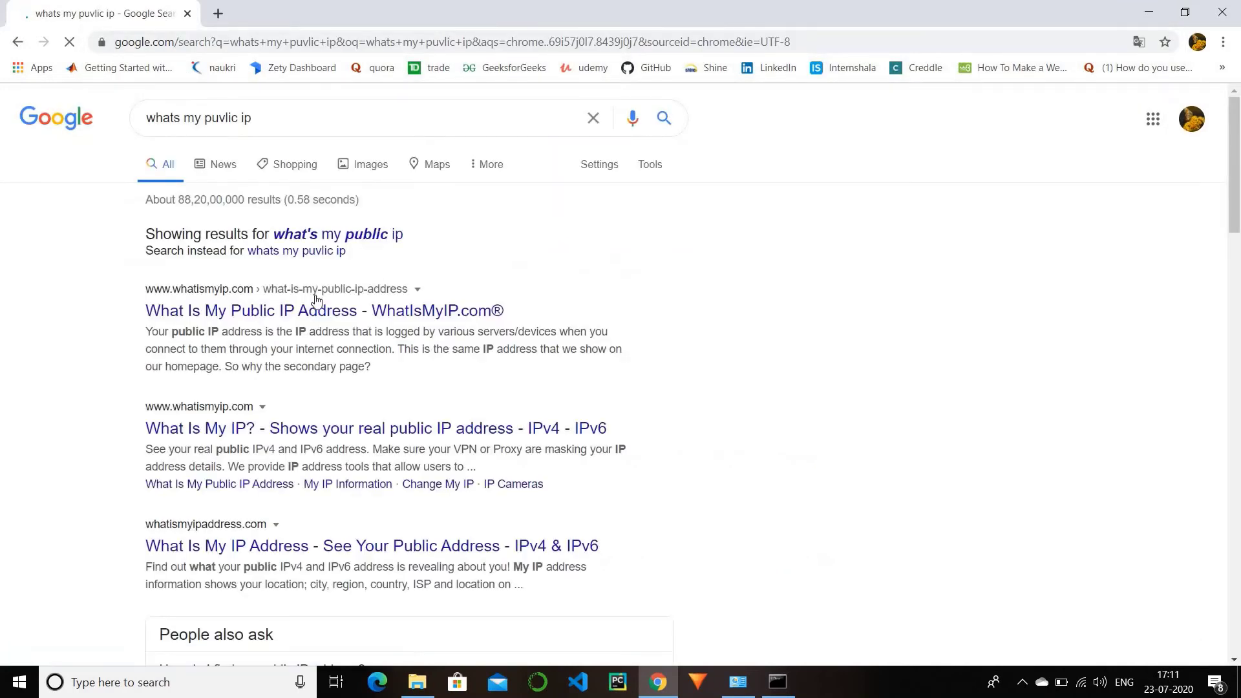
click(343, 301)
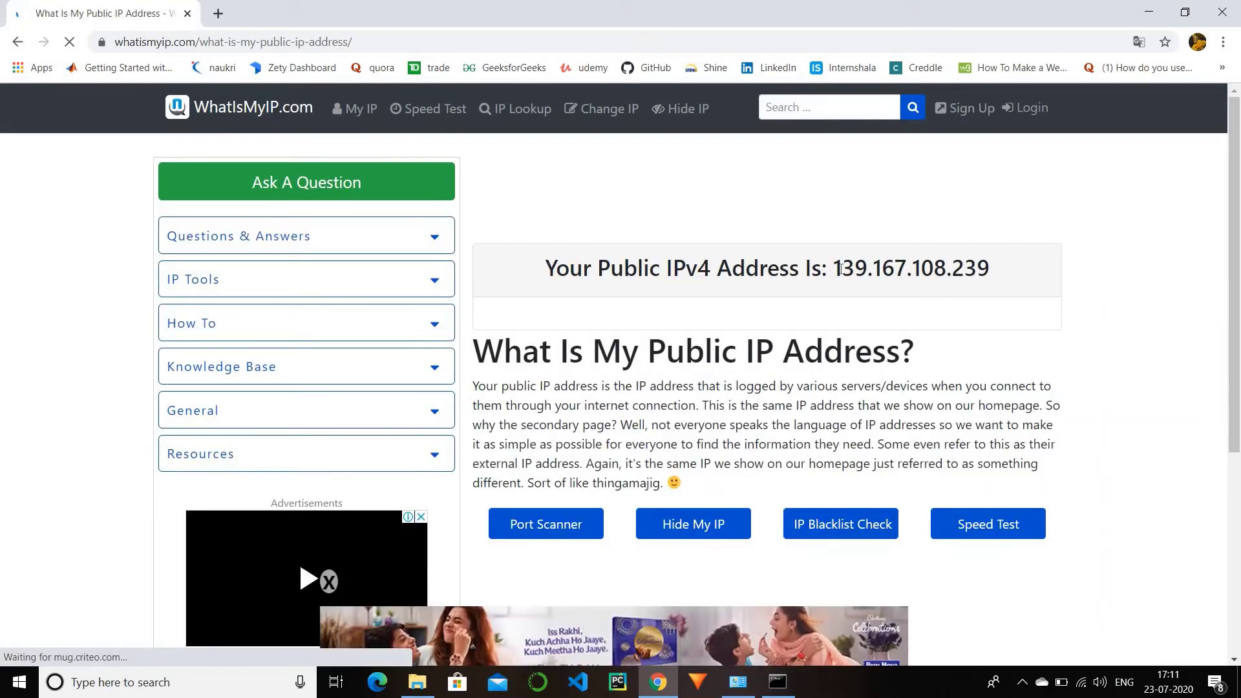
drag(840, 270, 1047, 262)
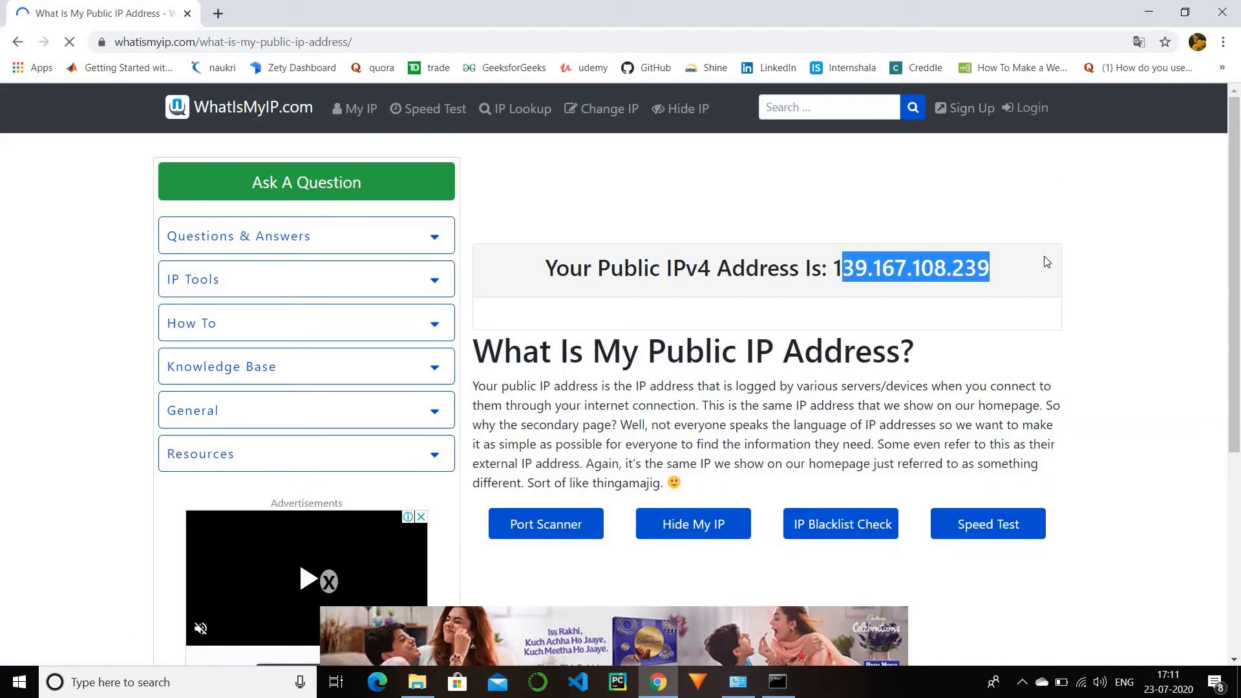
Minimize Chrome, restore the console, and select the local IPv4 address 192.168.43.152
click(1146, 13)
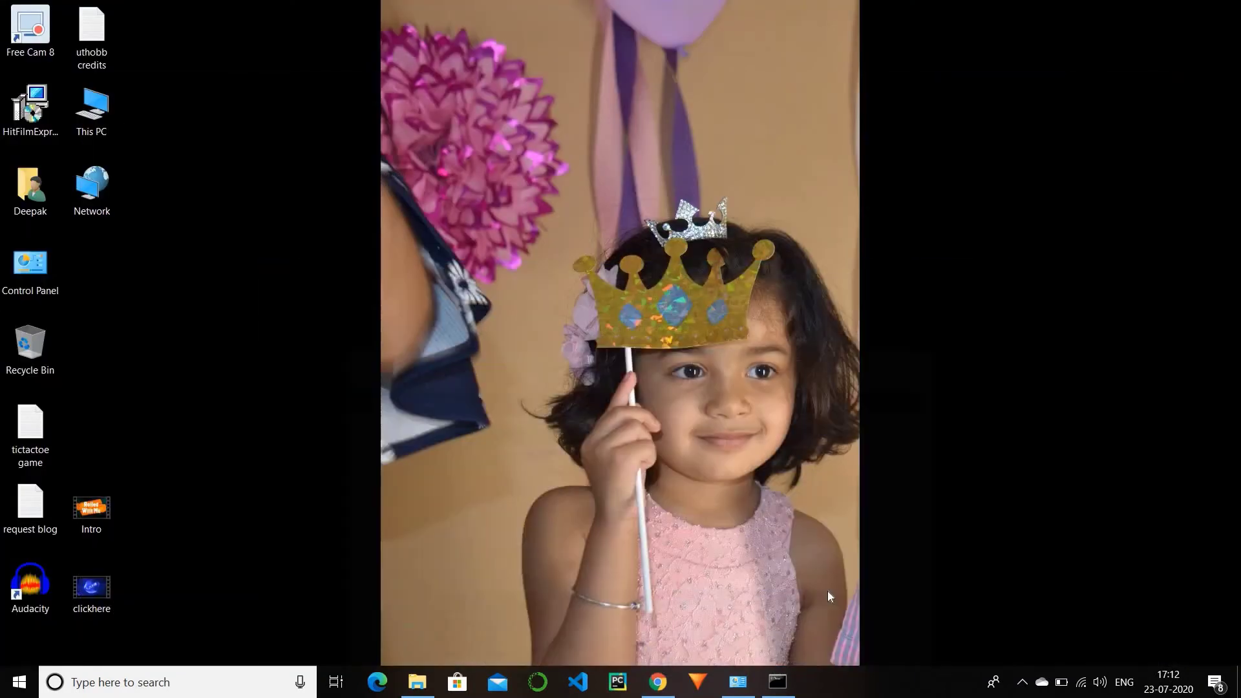
click(774, 680)
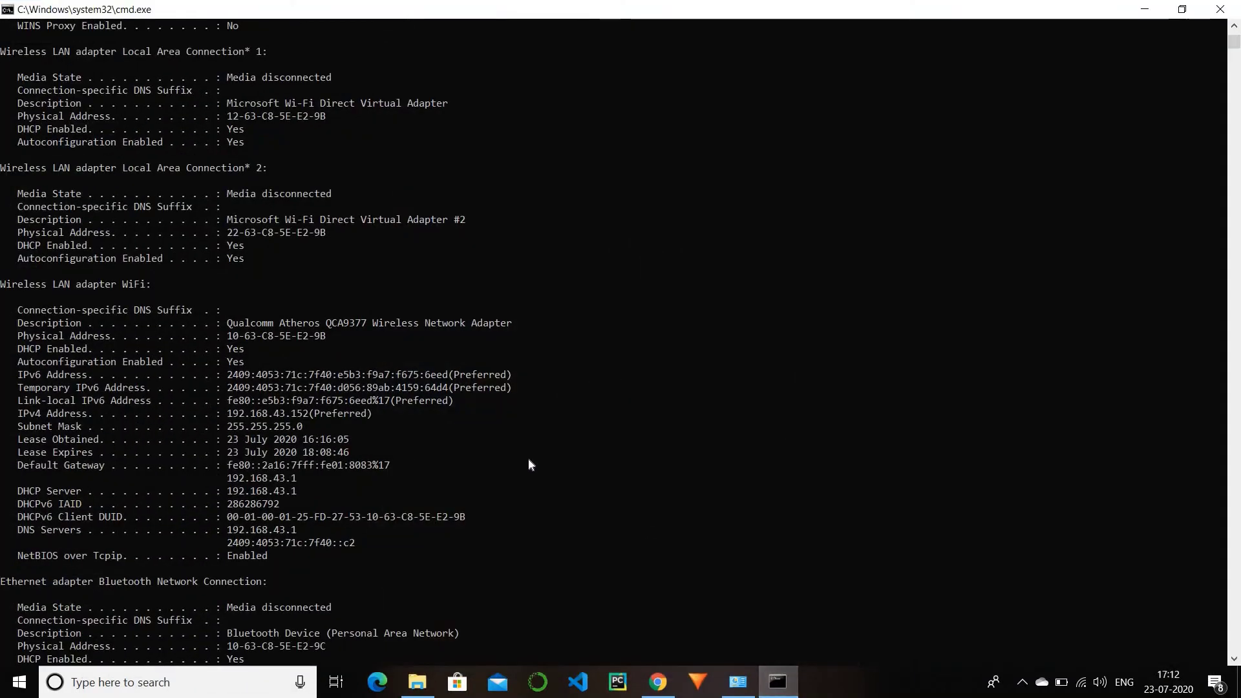
scroll(468, 448, down, 2)
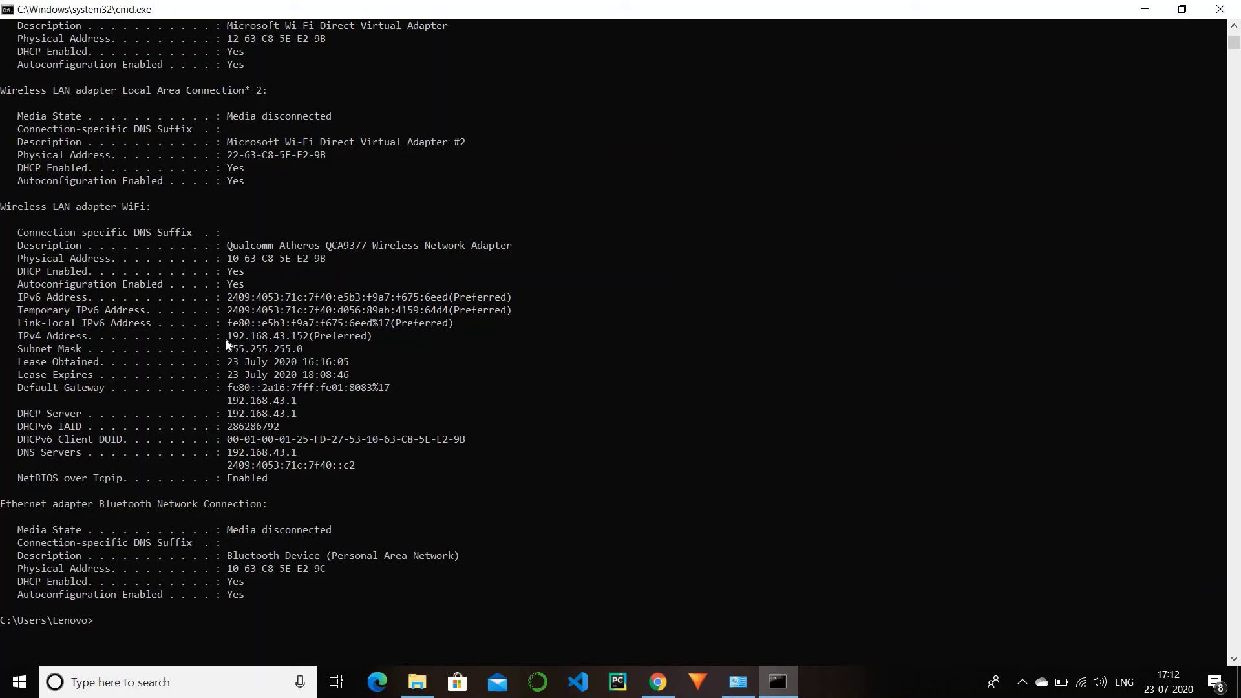
drag(223, 336, 307, 341)
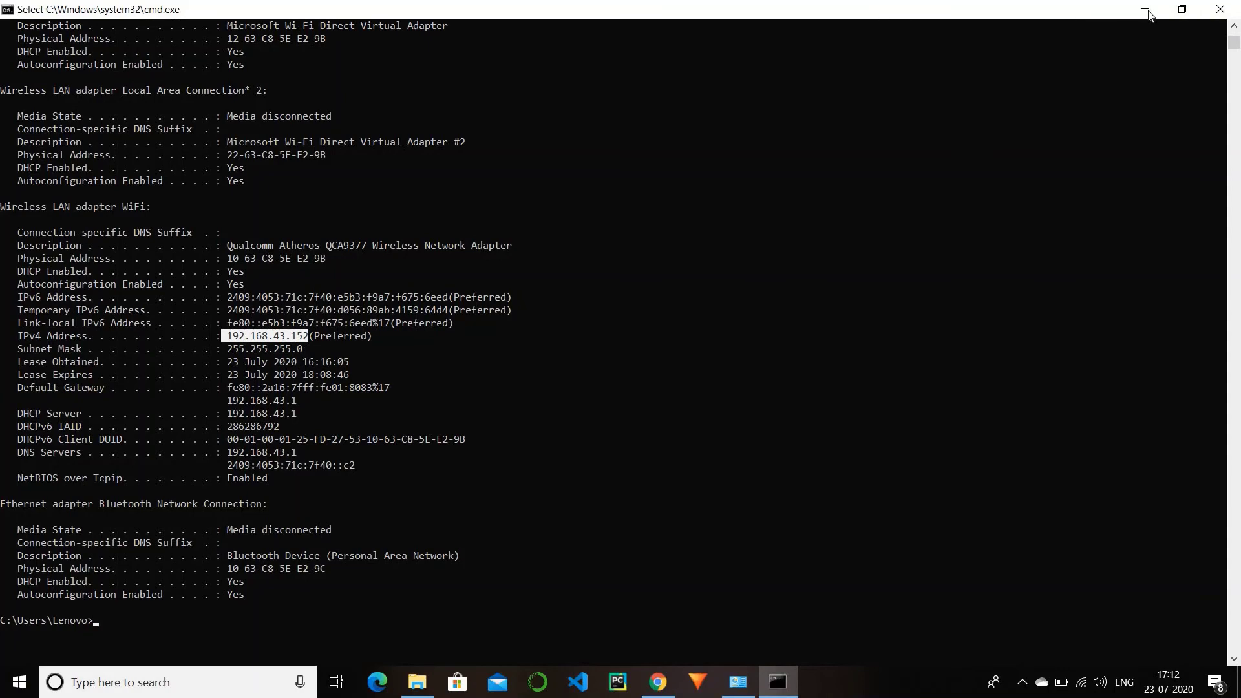
key(super+d)
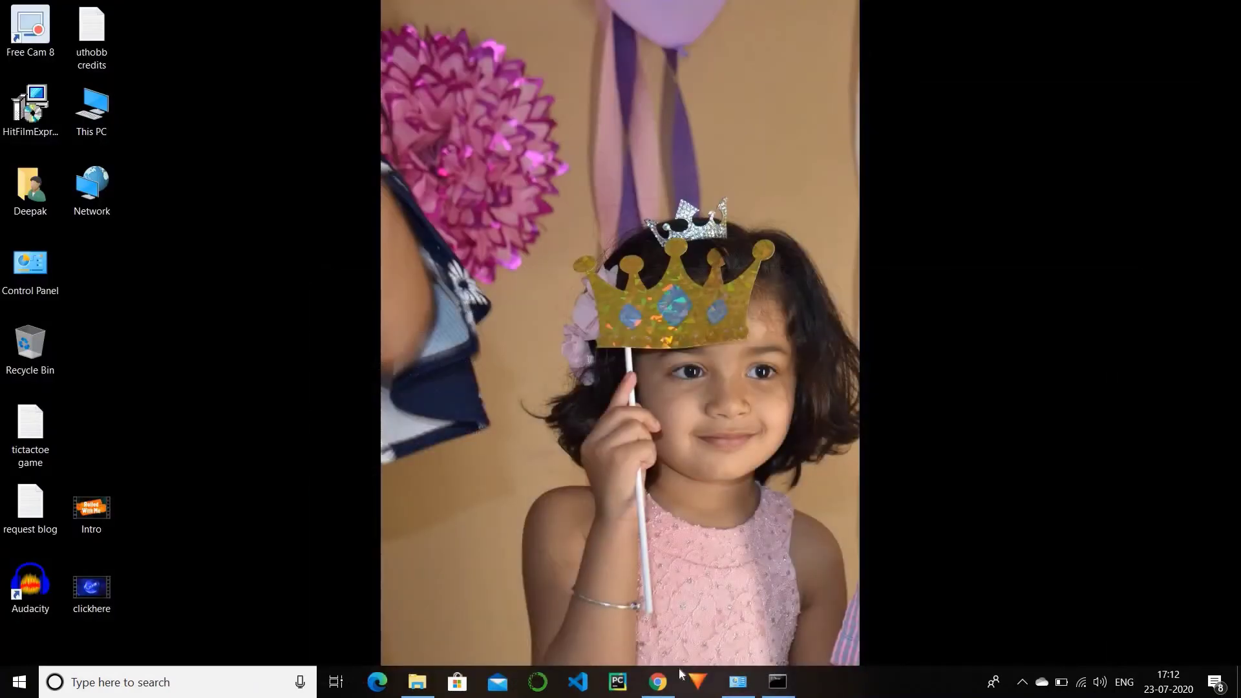
click(656, 680)
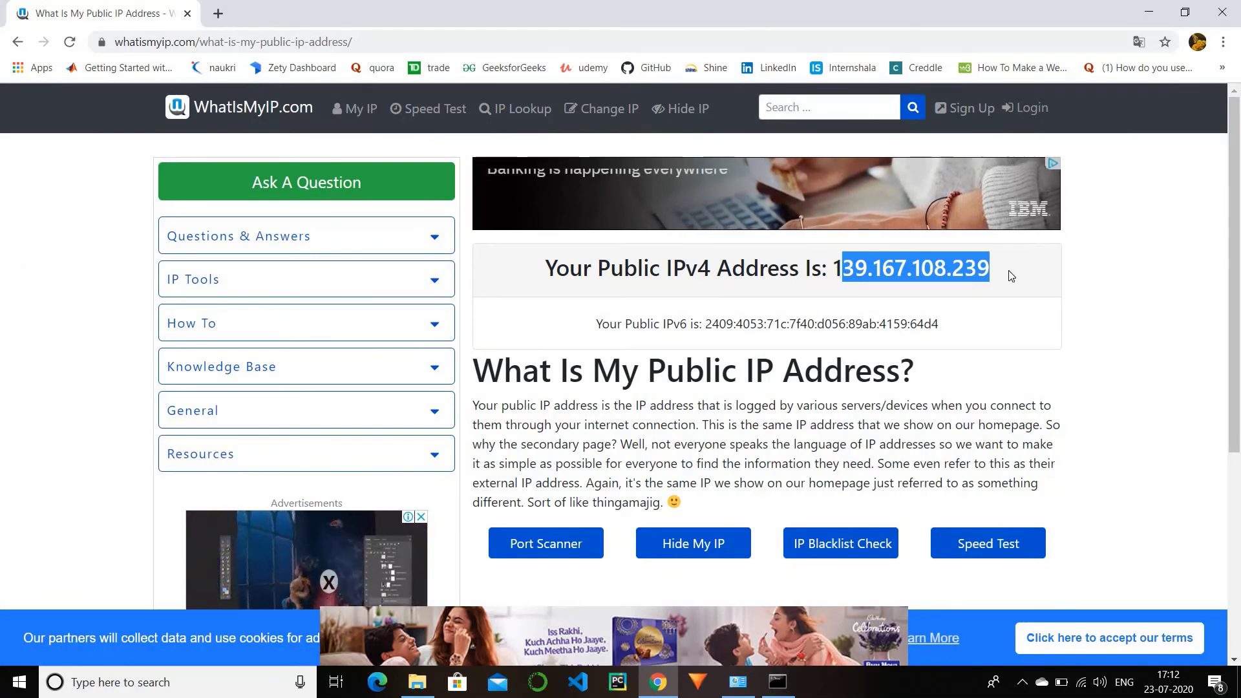
click(1105, 269)
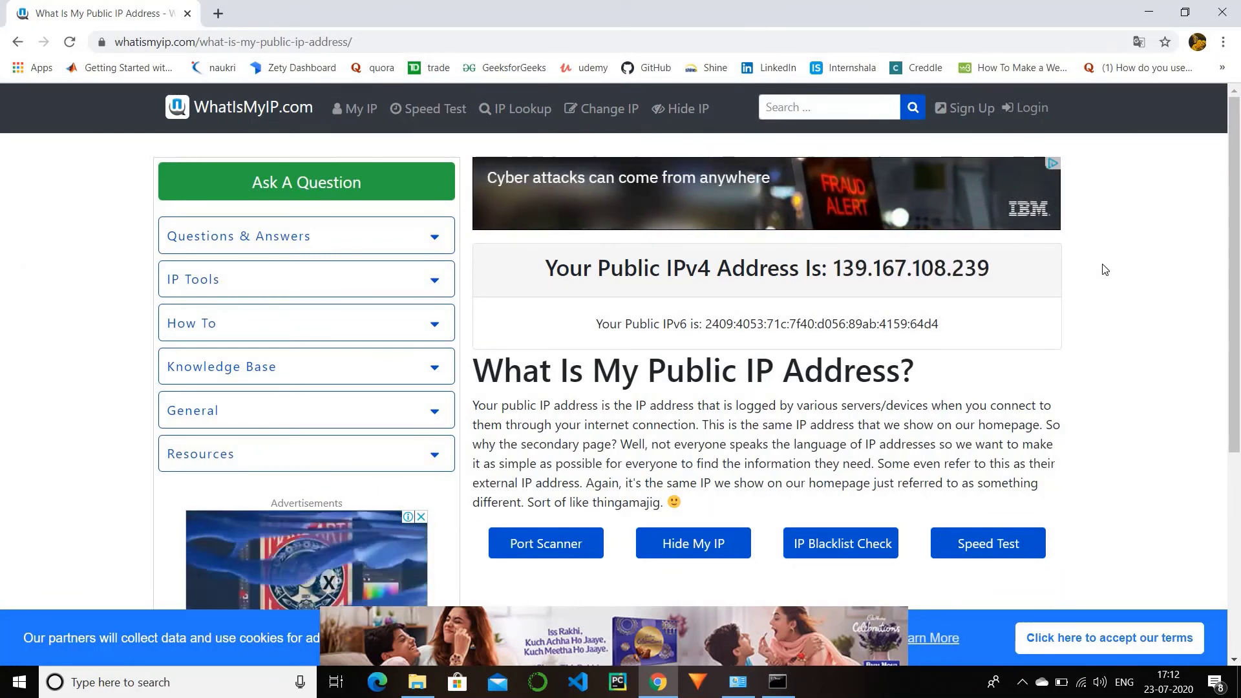
scroll(1105, 269, down, 5)
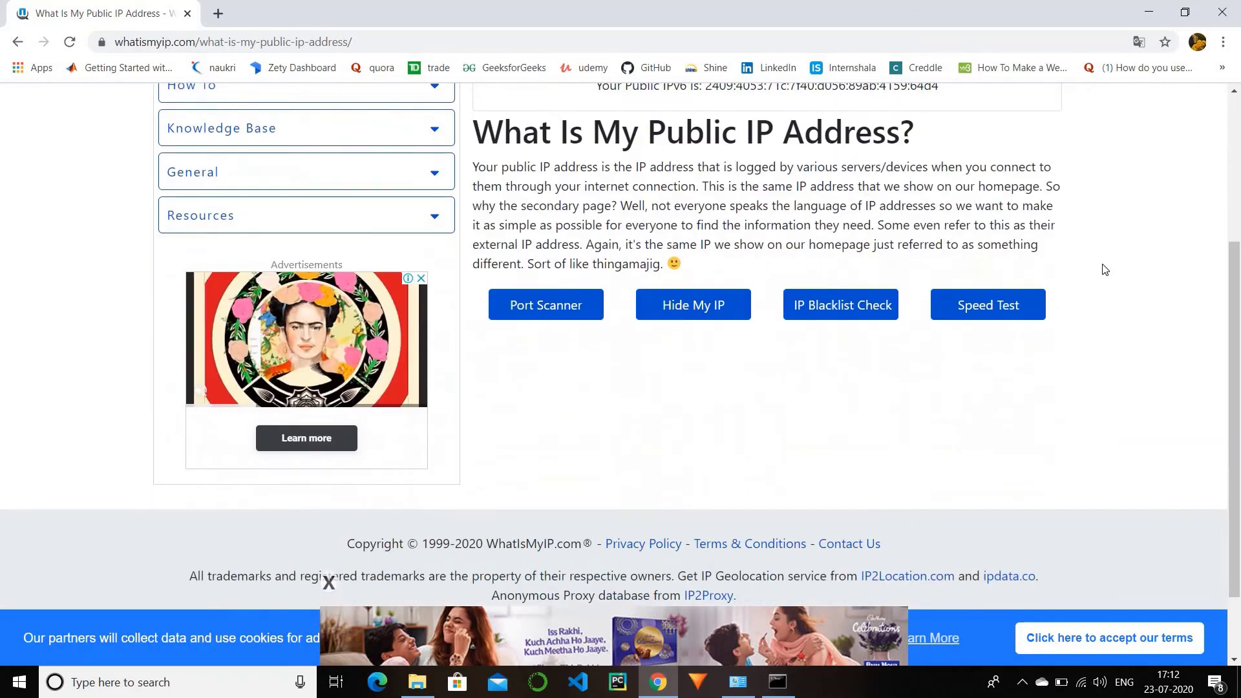
click(1149, 11)
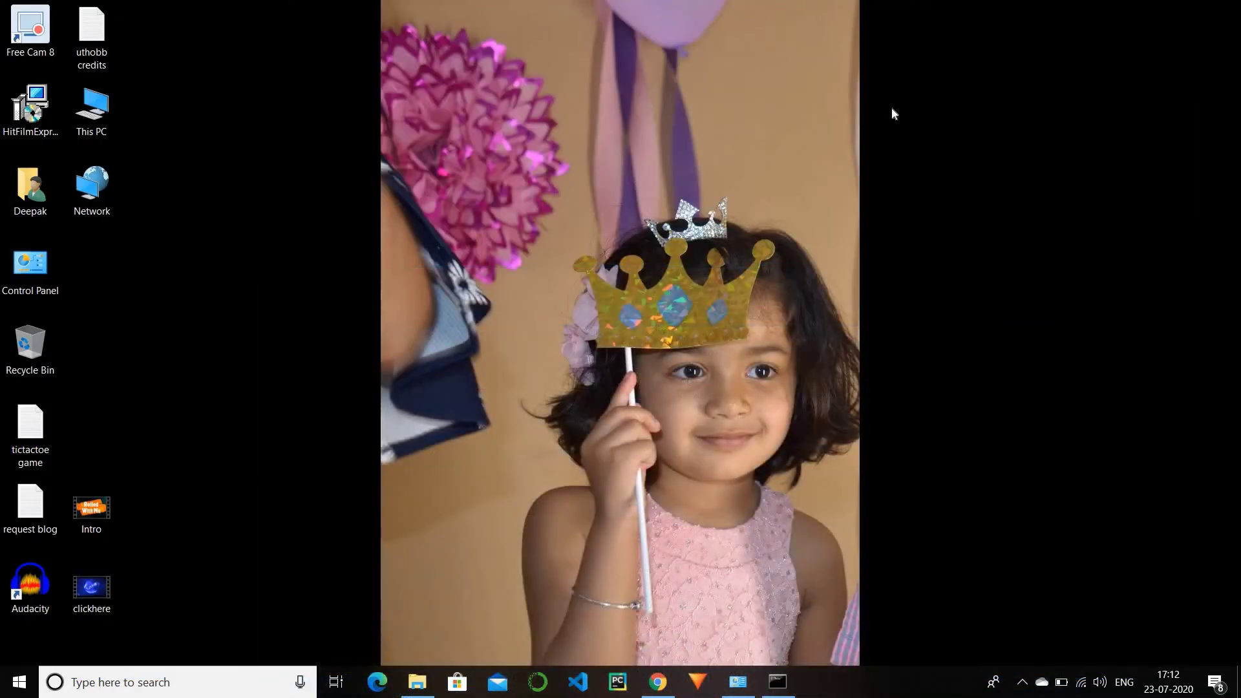